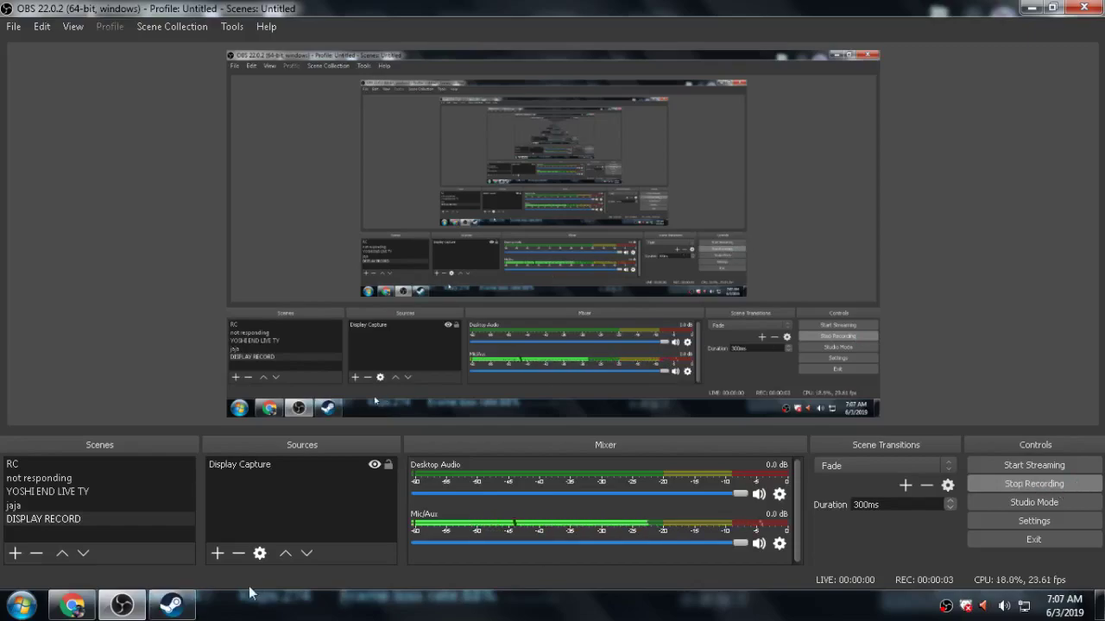
- Switch to the Steam login window and sign in with the account name and the account password
{"action": "left_click", "coordinate": [171, 604]}
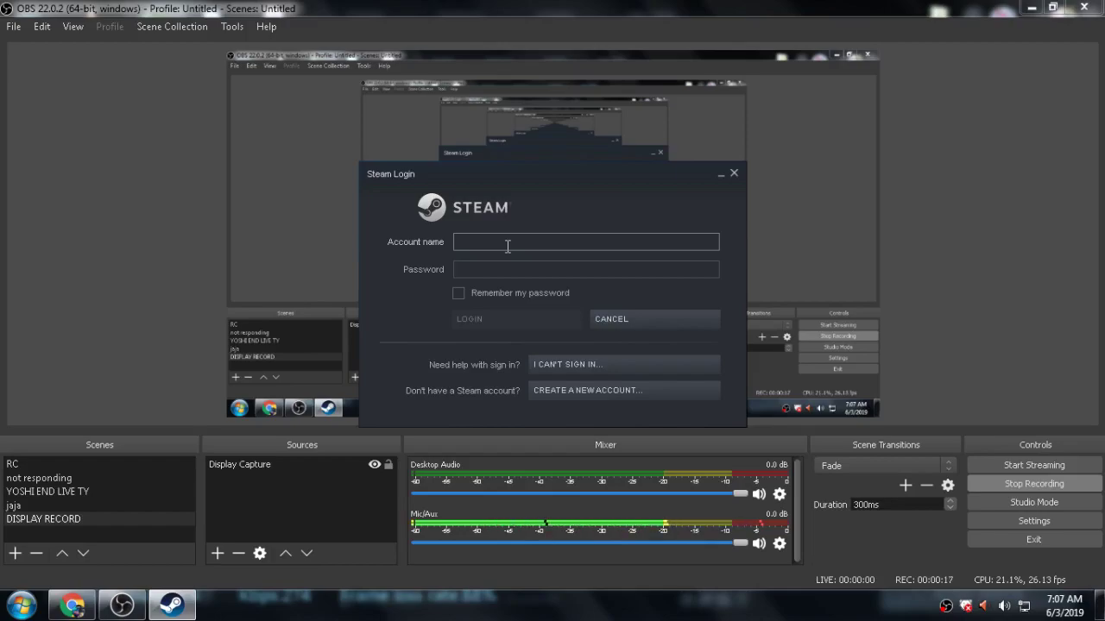
{"action": "type", "text": "ao"}
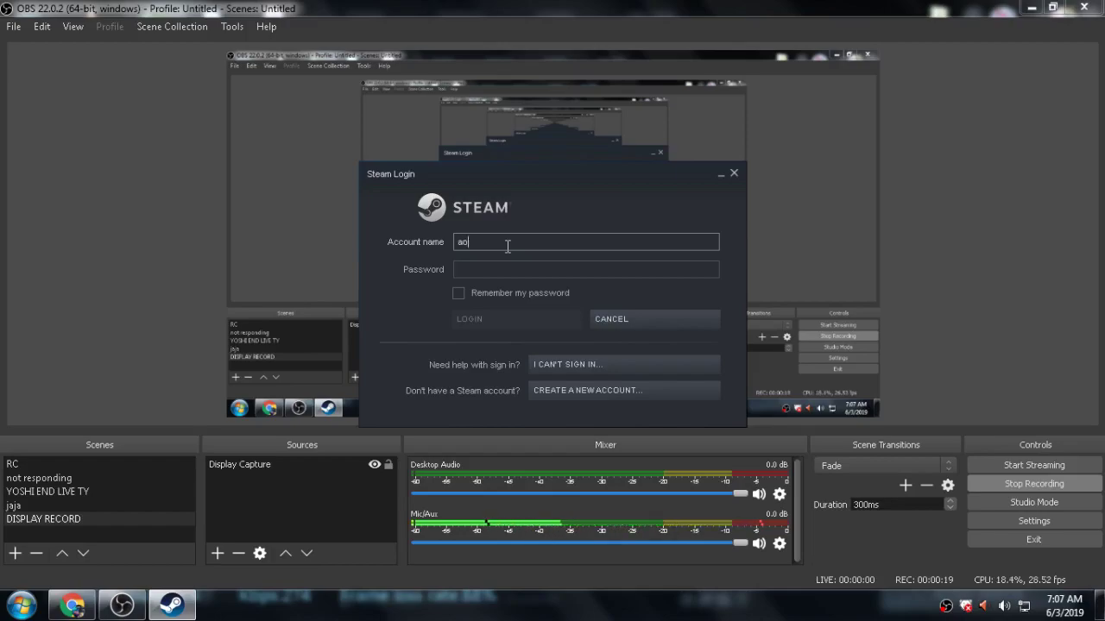
{"action": "type", "text": "eyoshi1"}
{"action": "key", "text": "Tab"}
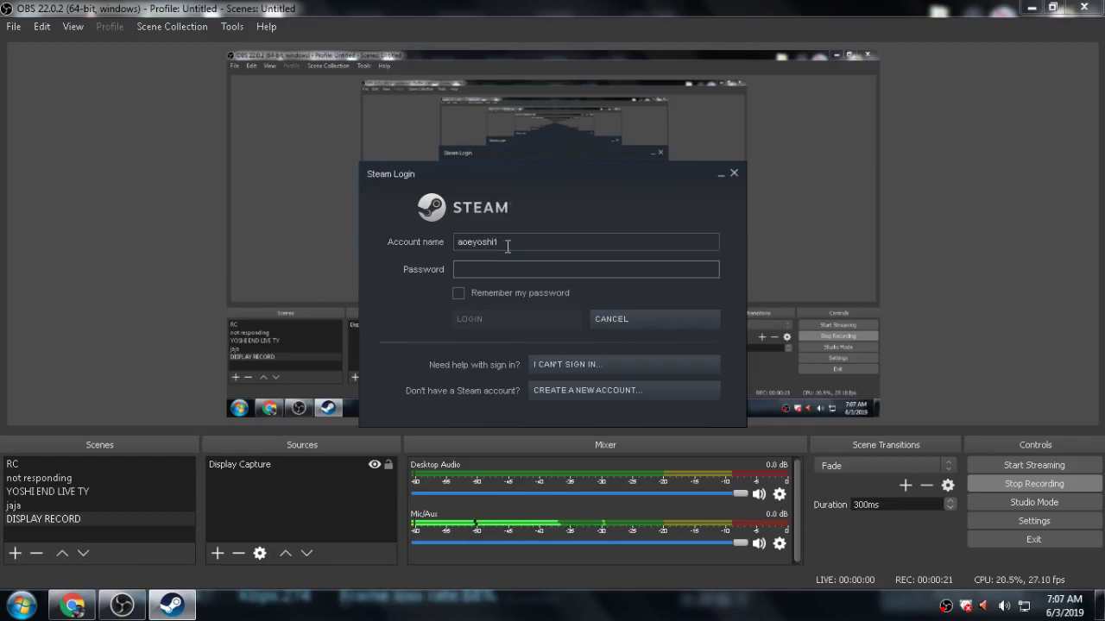
{"action": "type", "text": "••••••••••••••••••"}
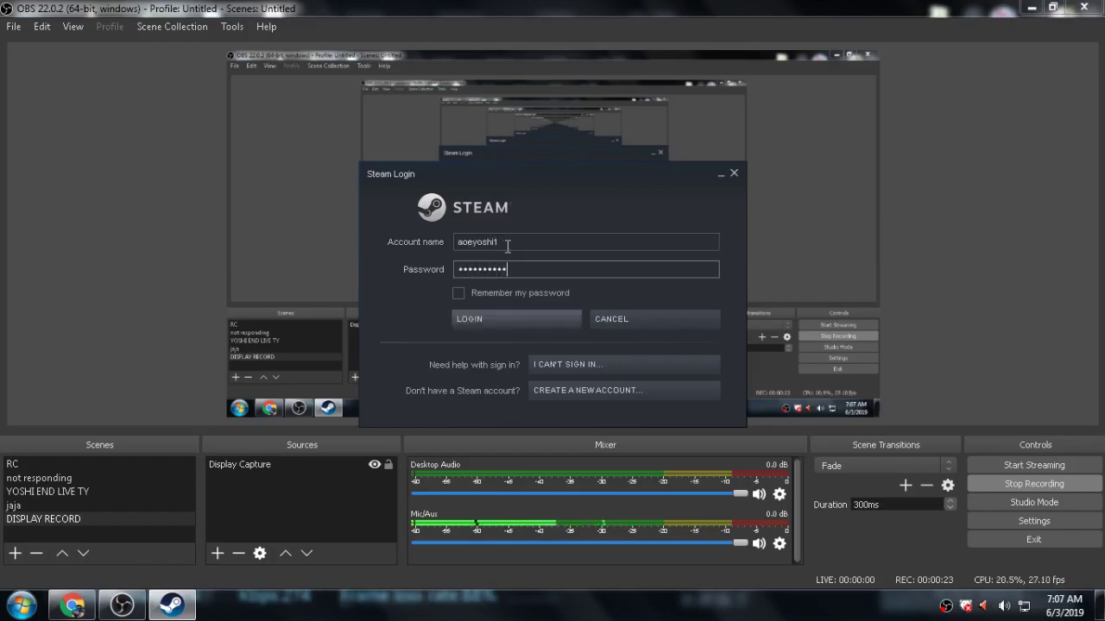
{"action": "type", "text": "••••••"}
{"action": "key", "text": "Return"}
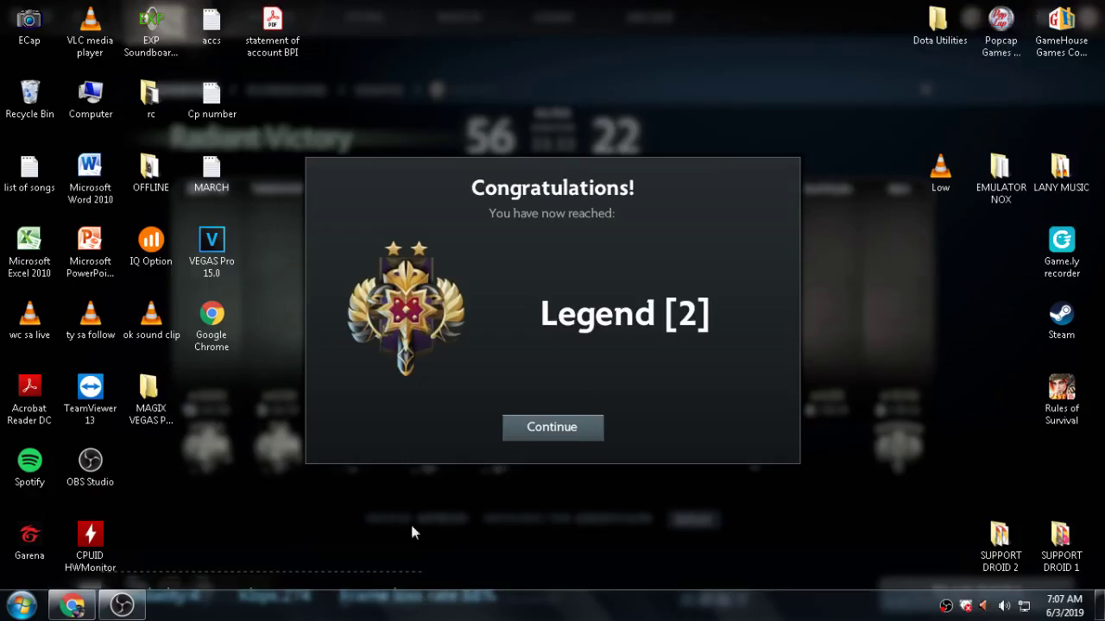
{"action": "left_click", "coordinate": [131, 608]}
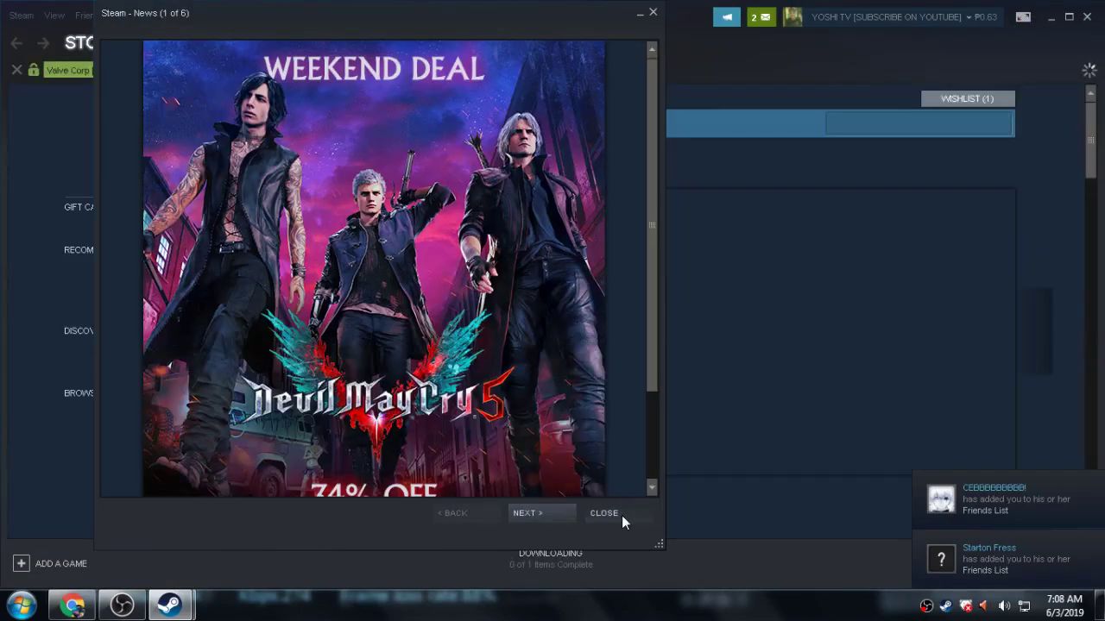
- Dismiss the Steam news window and show the games library
{"action": "left_click", "coordinate": [622, 515]}
{"action": "mouse_move", "coordinate": [154, 41]}
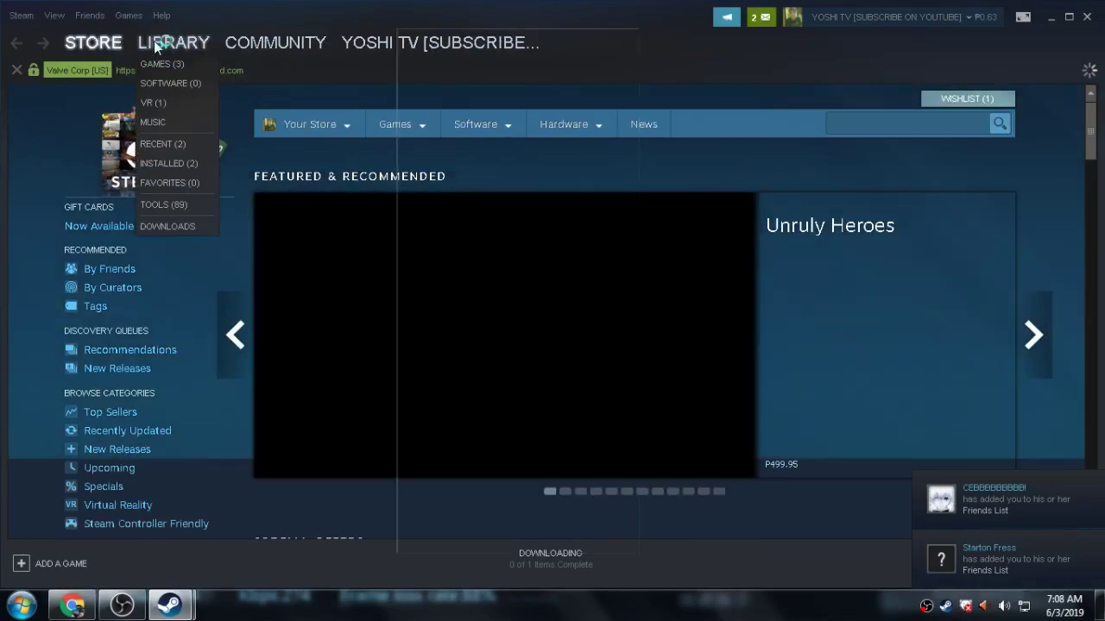
{"action": "left_click", "coordinate": [154, 41]}
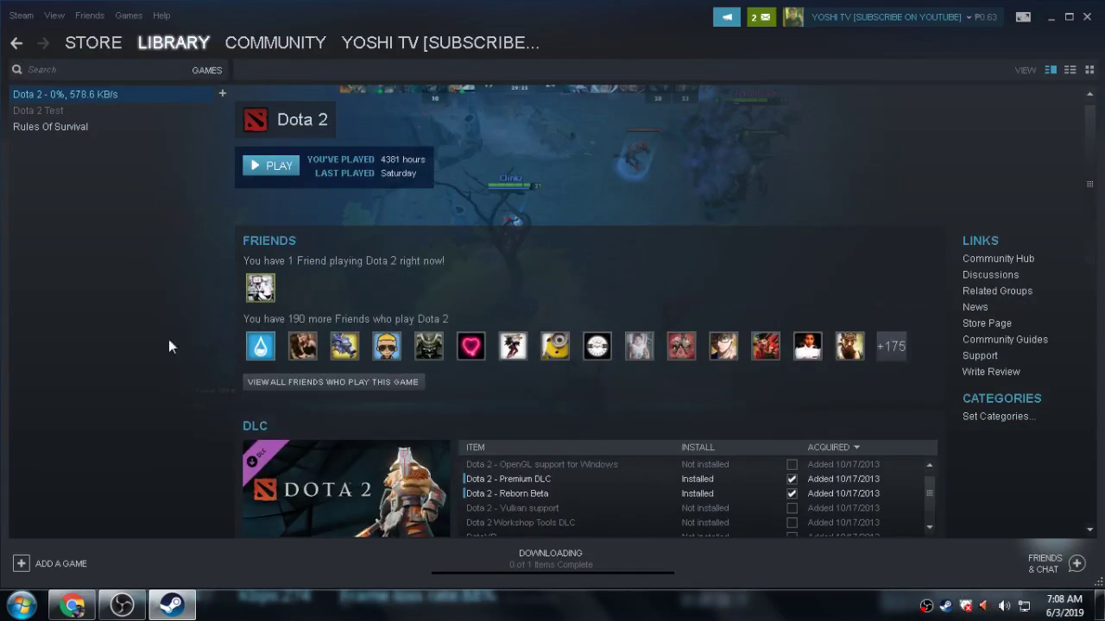
{"action": "left_click", "coordinate": [627, 39]}
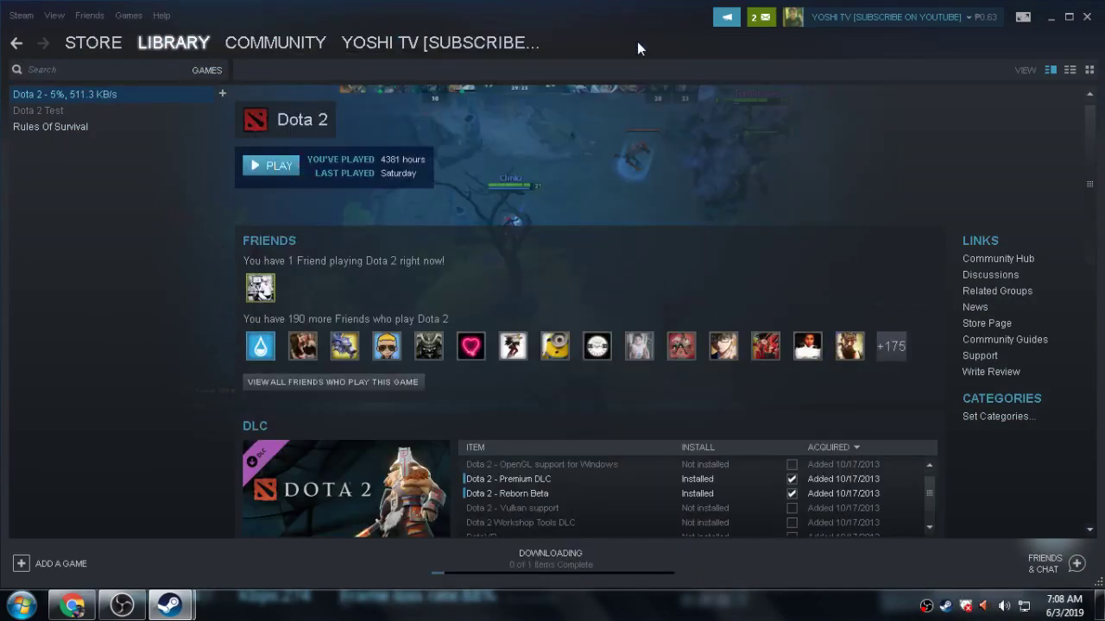
- Go to Dota 2's download management from the library and open the game's update settings
{"action": "right_click", "coordinate": [95, 94]}
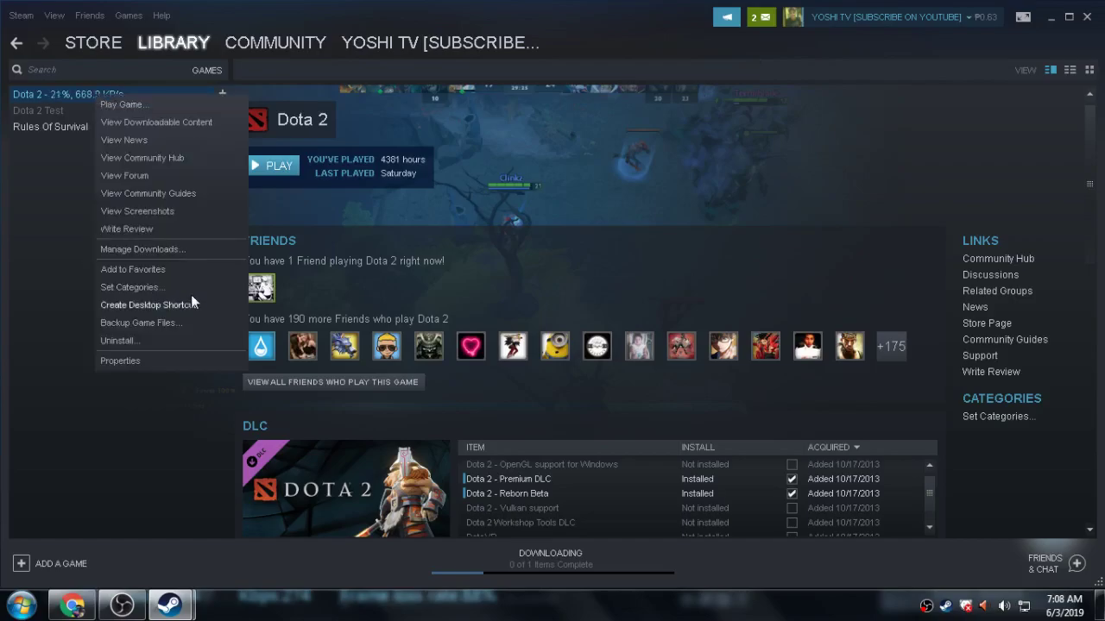
{"action": "left_click", "coordinate": [164, 250]}
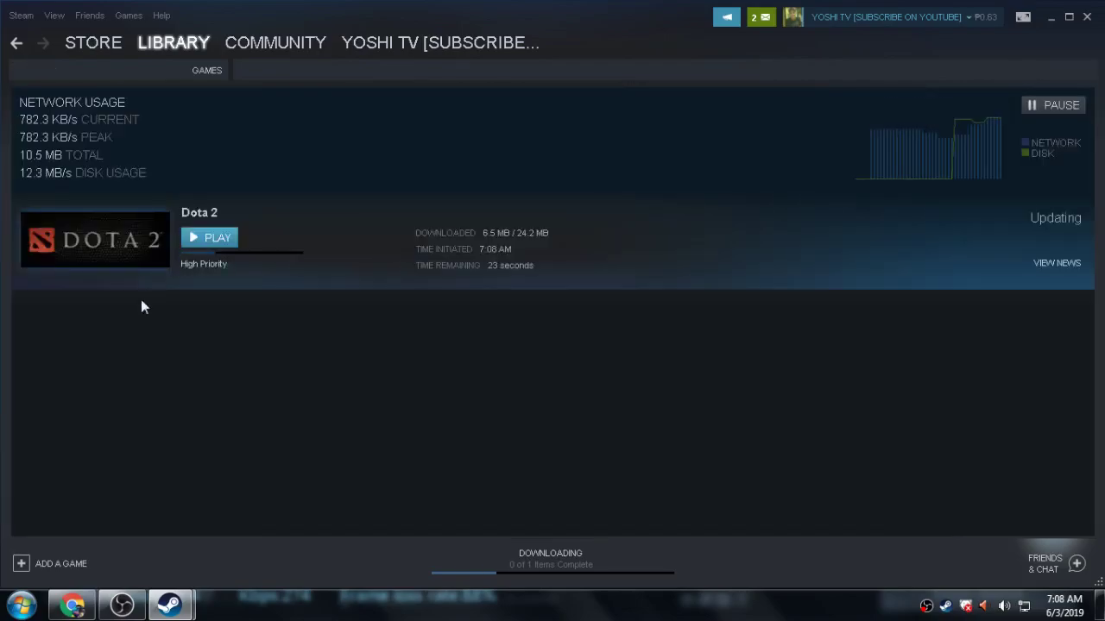
{"action": "left_click", "coordinate": [214, 267]}
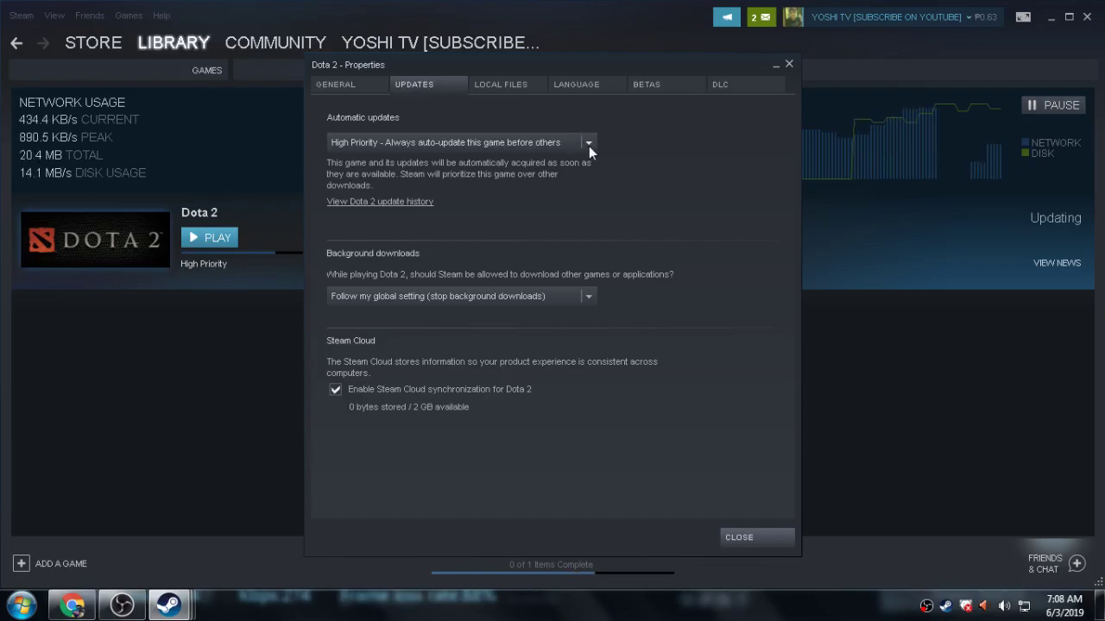
- Set Dota 2's automatic updates to "High Priority - Always auto-update this game before others" and close its properties
{"action": "left_click", "coordinate": [588, 144]}
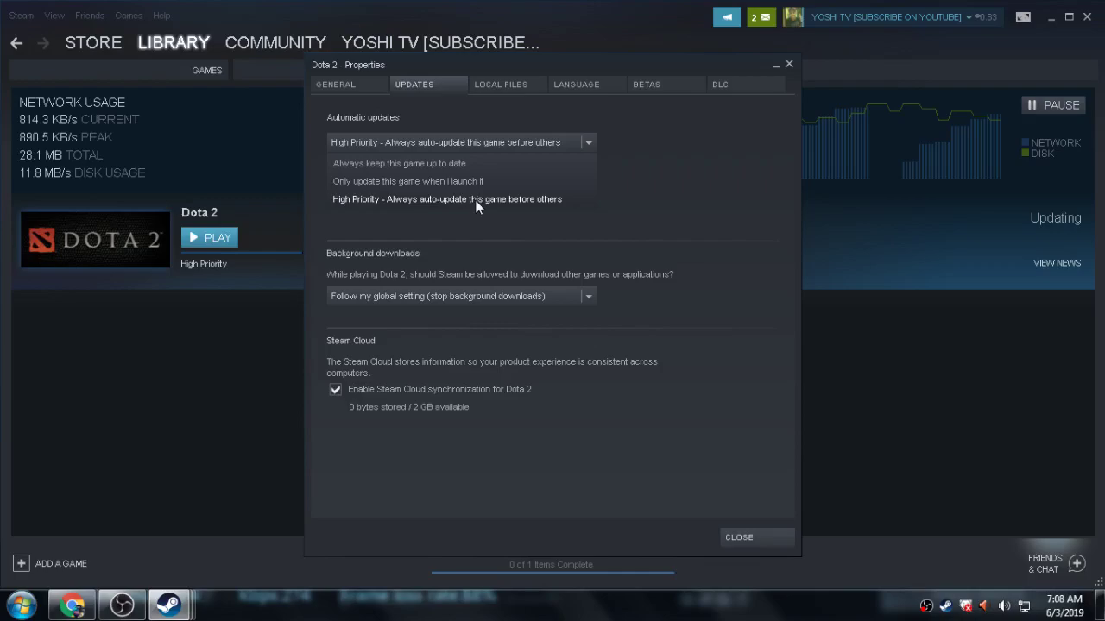
{"action": "left_click", "coordinate": [550, 200]}
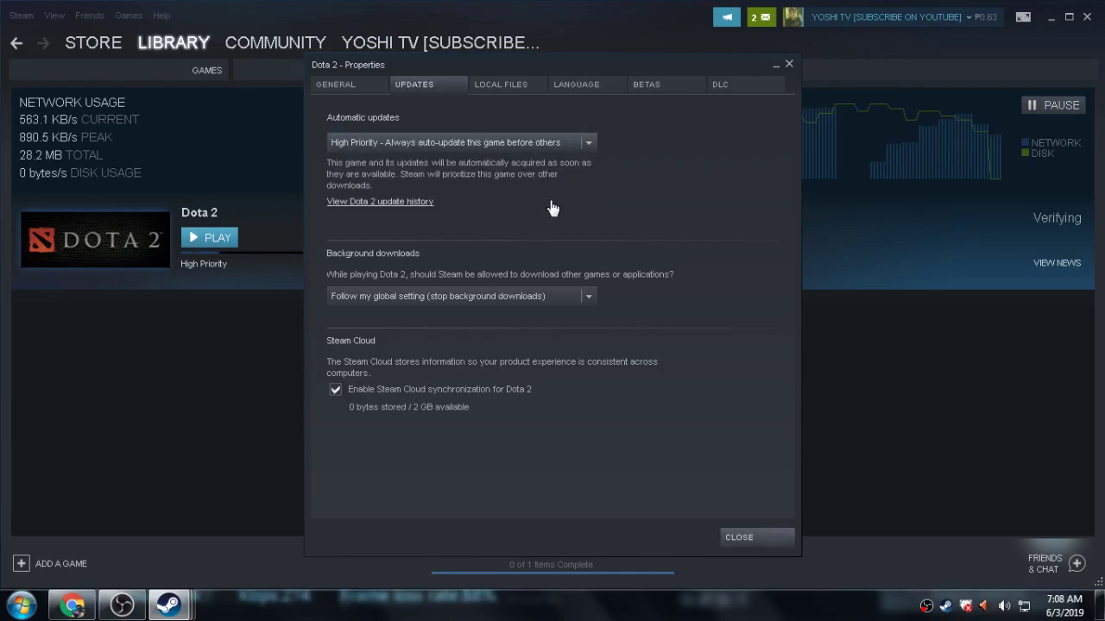
{"action": "left_click", "coordinate": [591, 145]}
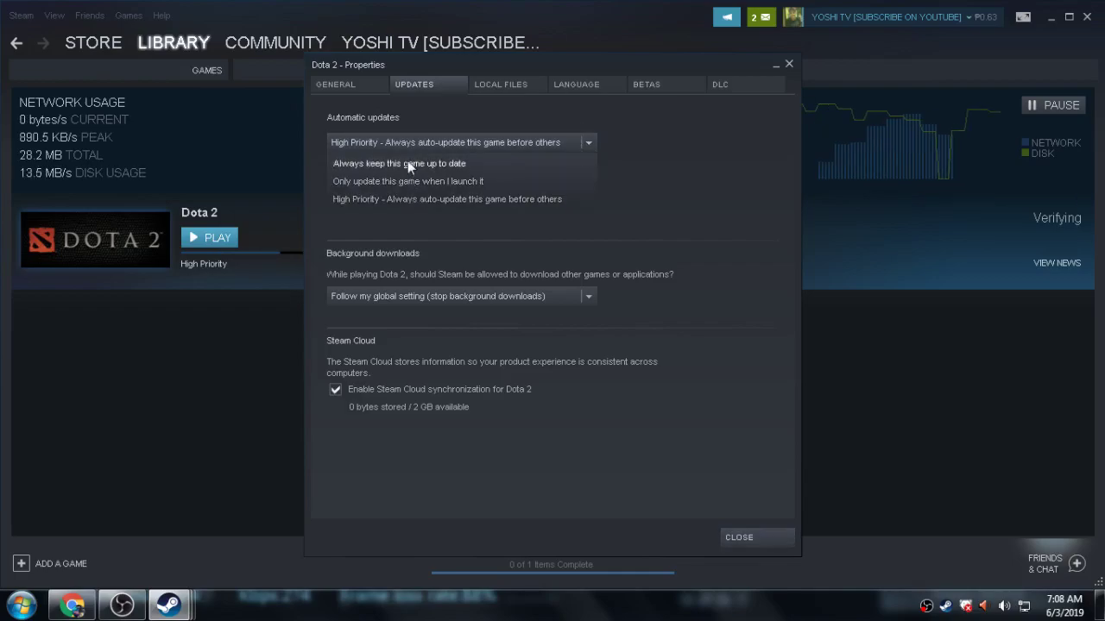
{"action": "left_click", "coordinate": [587, 144]}
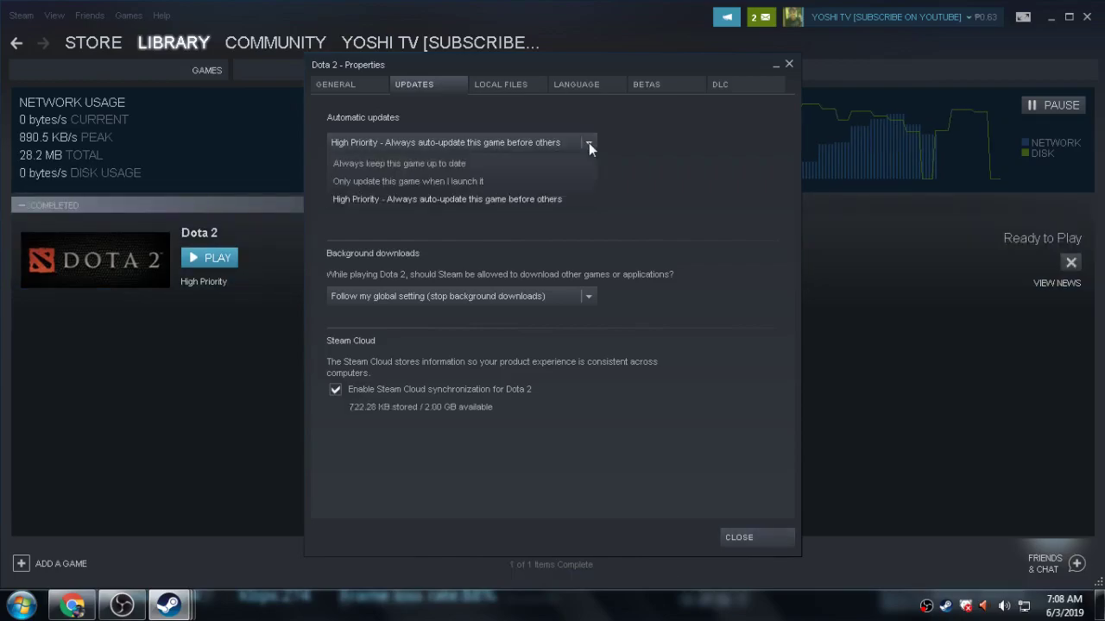
{"action": "left_click", "coordinate": [405, 200]}
{"action": "left_click", "coordinate": [559, 145]}
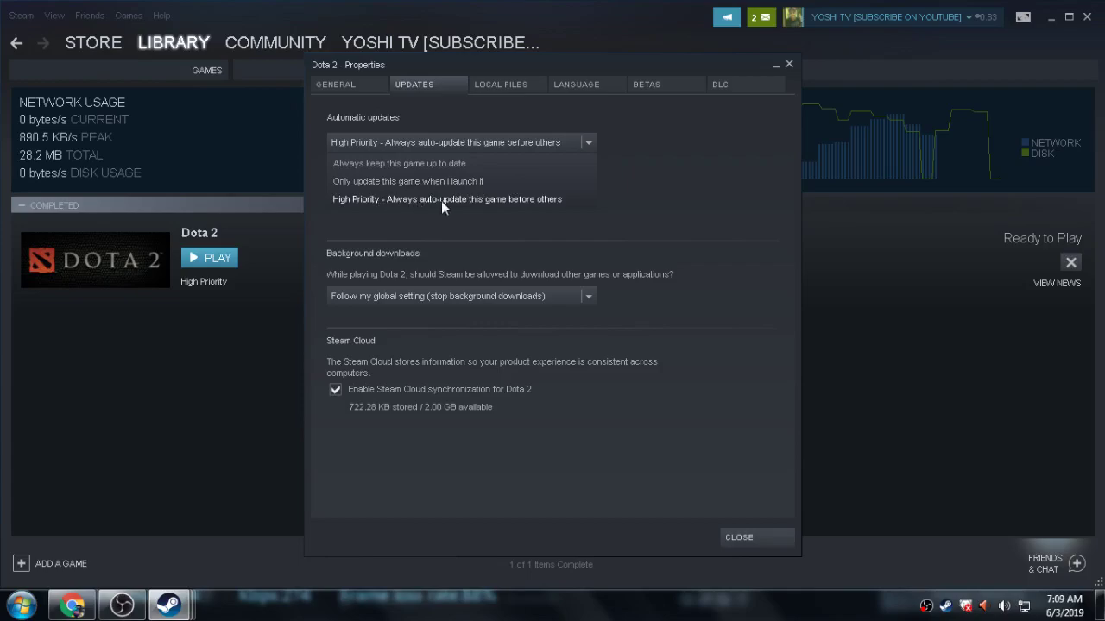
{"action": "left_click", "coordinate": [512, 200]}
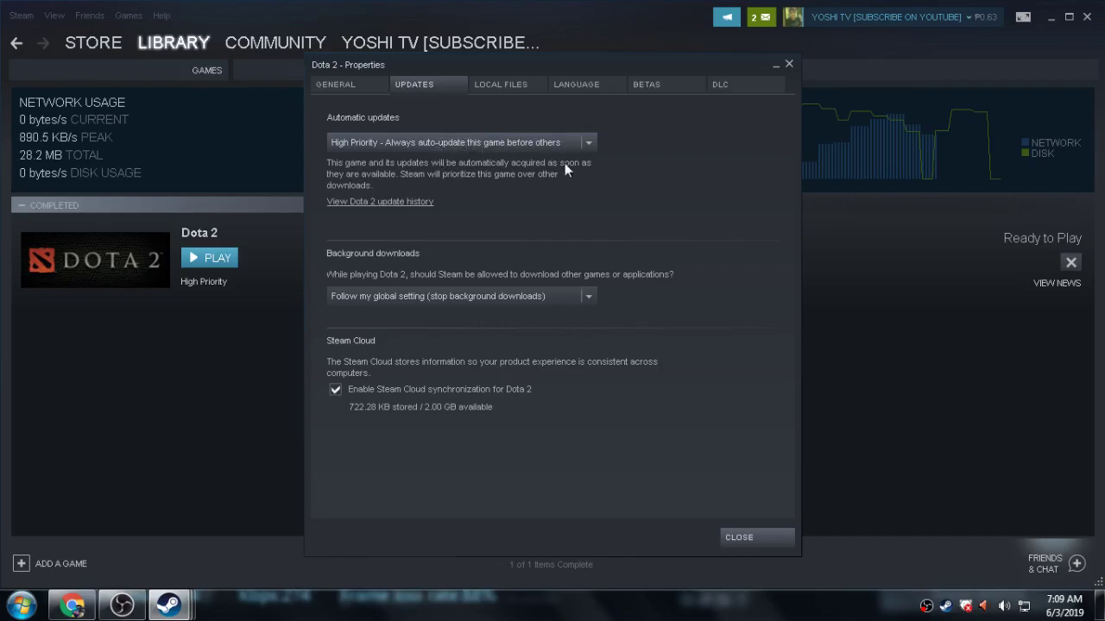
{"action": "left_click", "coordinate": [747, 541]}
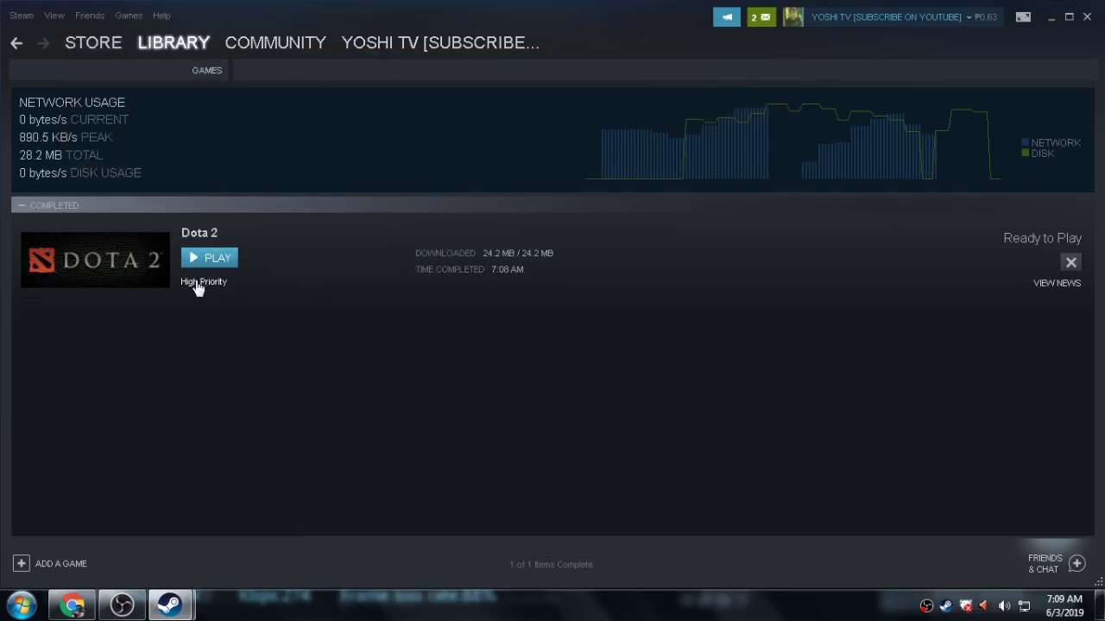
- Return to the games library and look through the options available for Rules Of Survival
{"action": "mouse_move", "coordinate": [178, 49]}
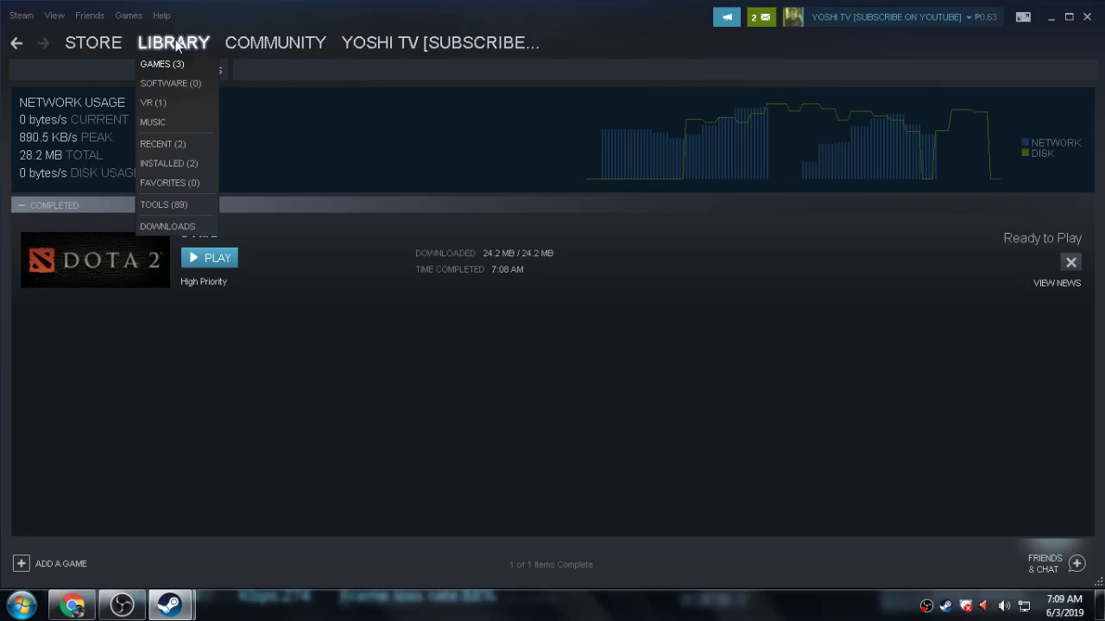
{"action": "left_click", "coordinate": [176, 46]}
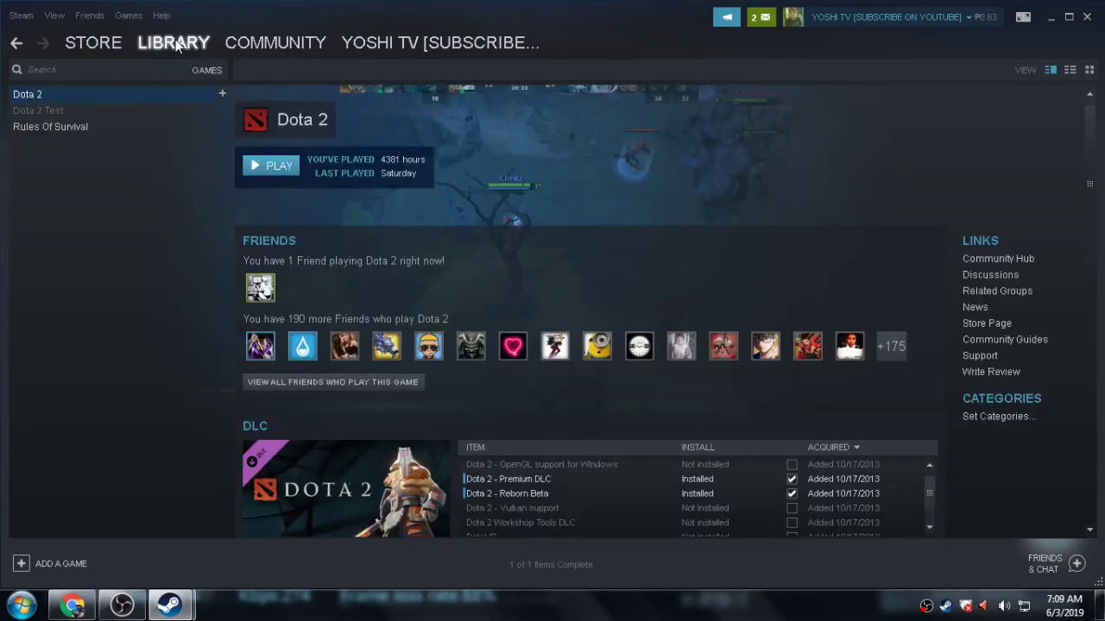
{"action": "right_click", "coordinate": [50, 128]}
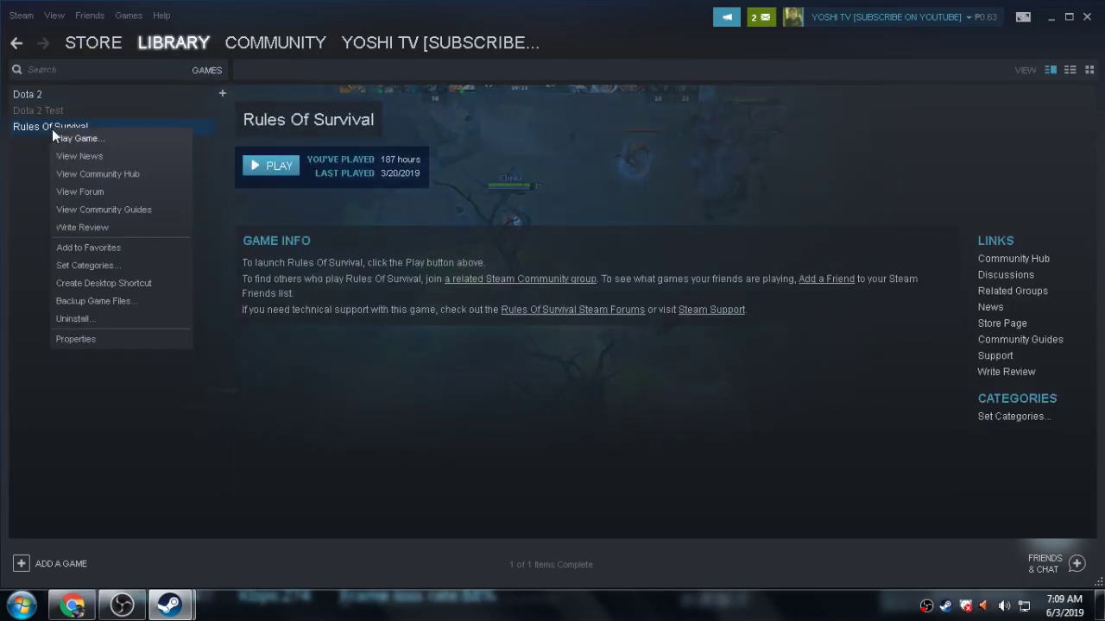
{"action": "left_click", "coordinate": [116, 402]}
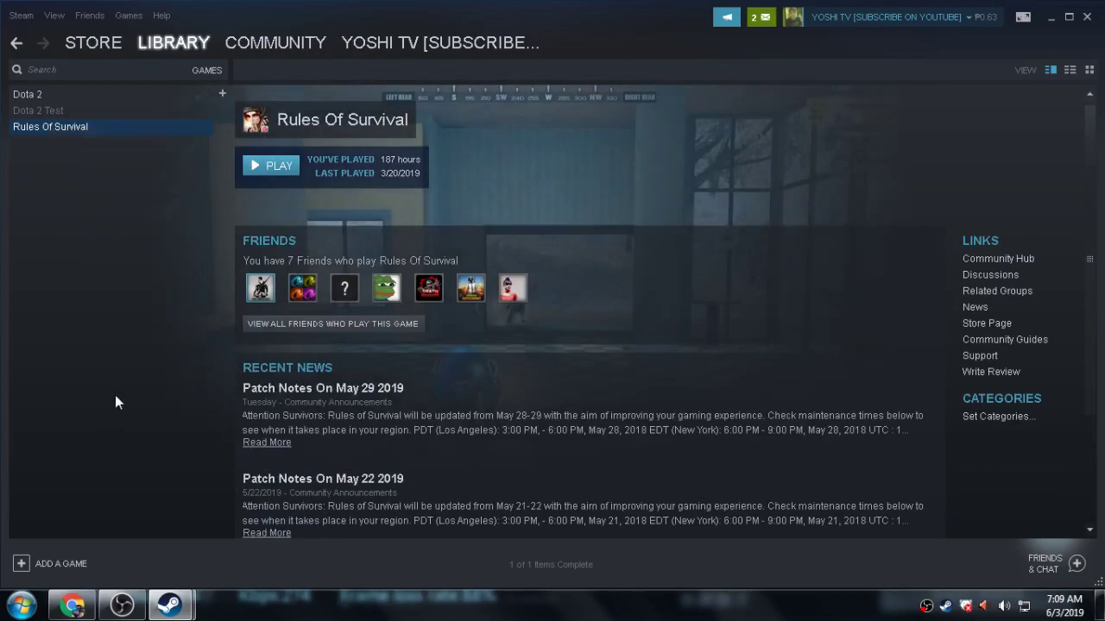
{"action": "right_click", "coordinate": [88, 126]}
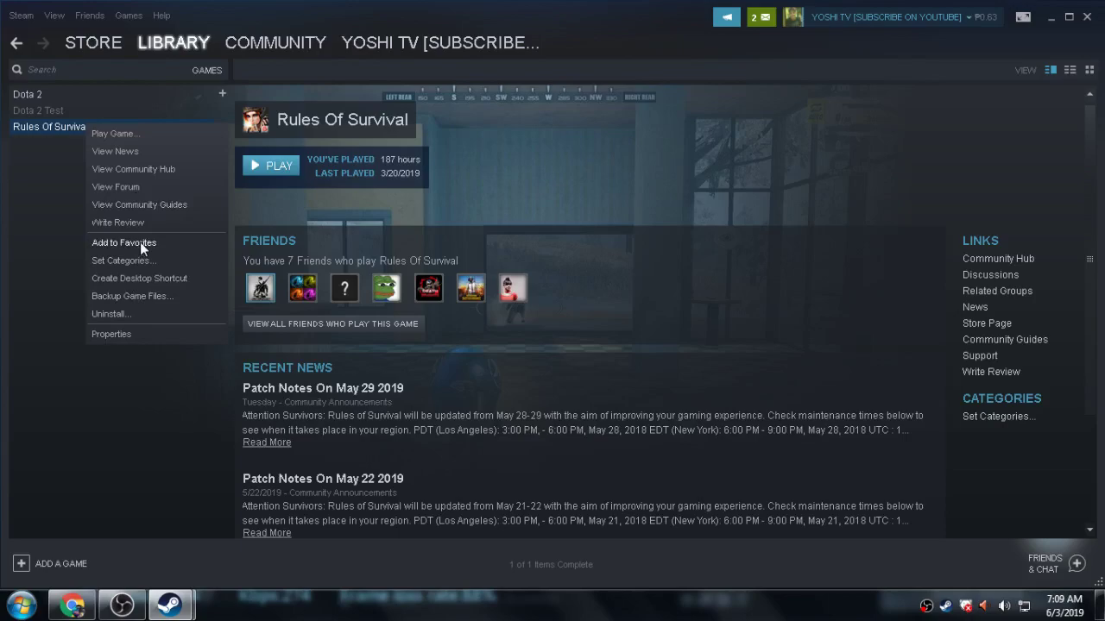
{"action": "left_click", "coordinate": [38, 177]}
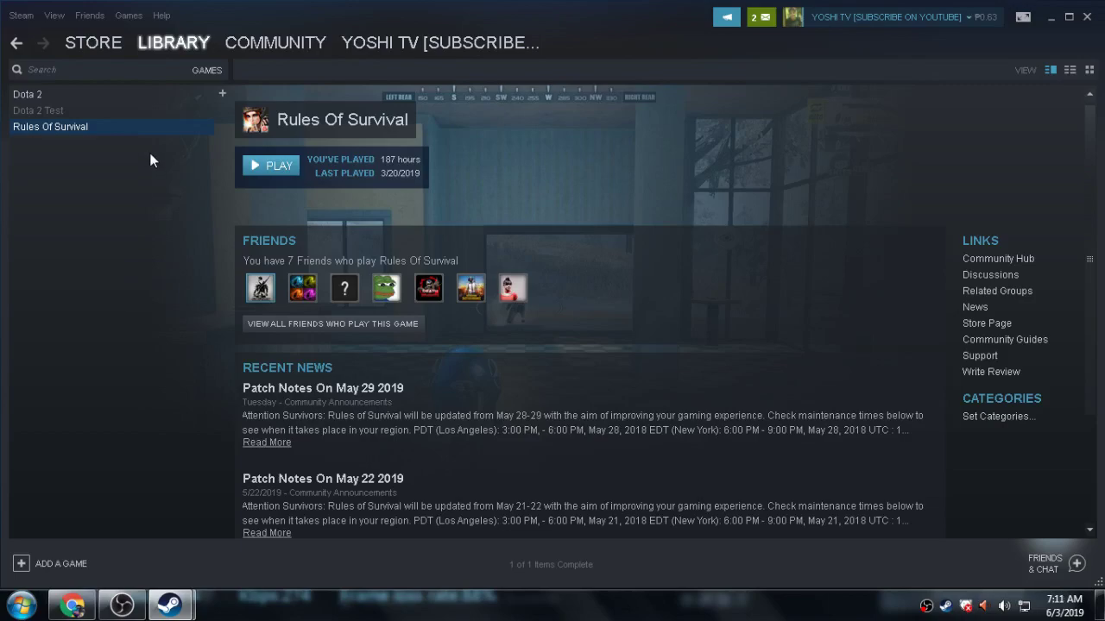
- Open Dota 2's properties through its downloadable content and review the automatic update choices
{"action": "left_click", "coordinate": [28, 97]}
{"action": "right_click", "coordinate": [57, 99]}
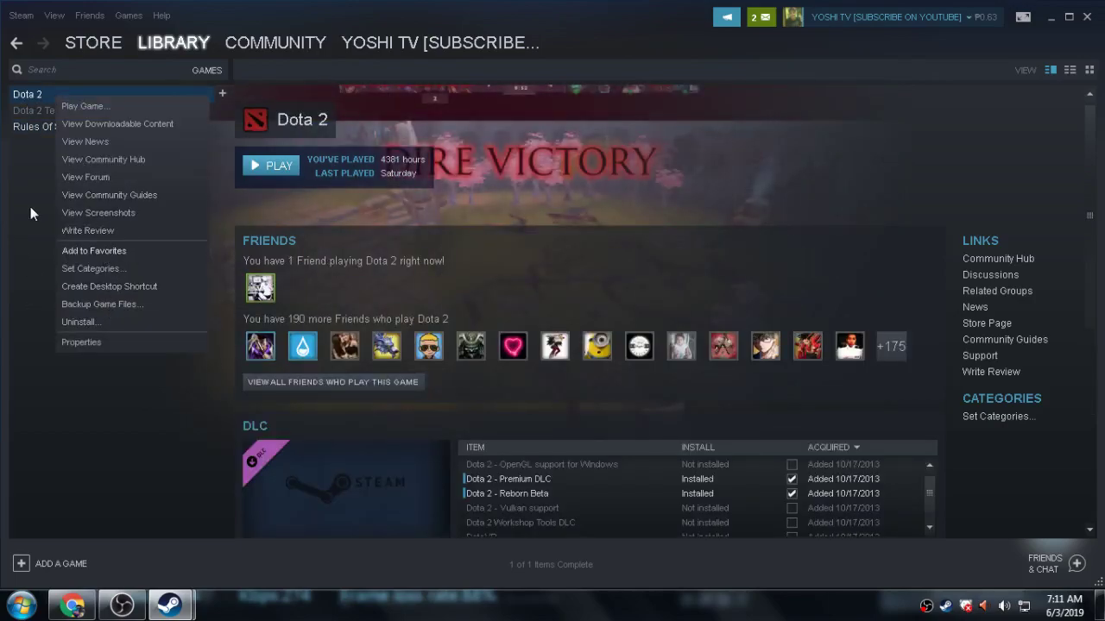
{"action": "left_click", "coordinate": [127, 123]}
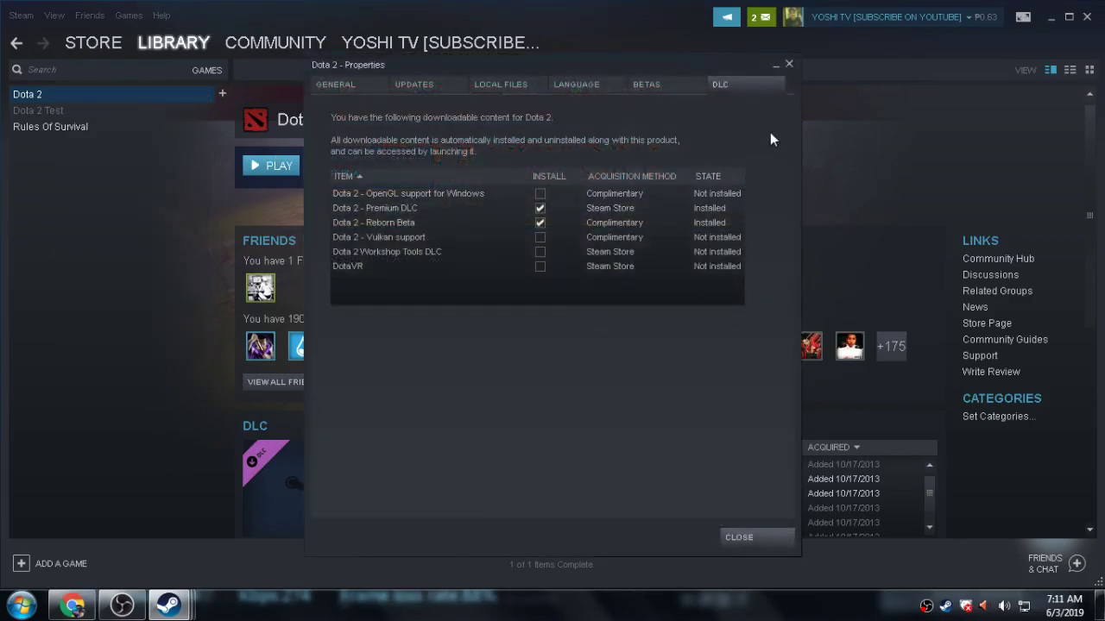
{"action": "left_click", "coordinate": [421, 88]}
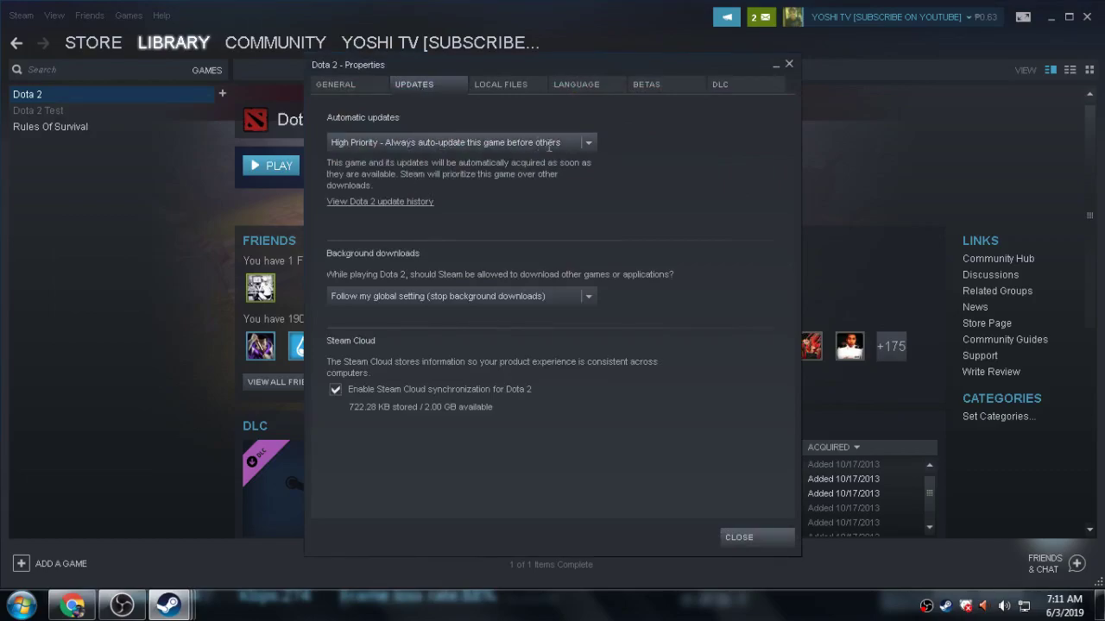
{"action": "left_click", "coordinate": [587, 144]}
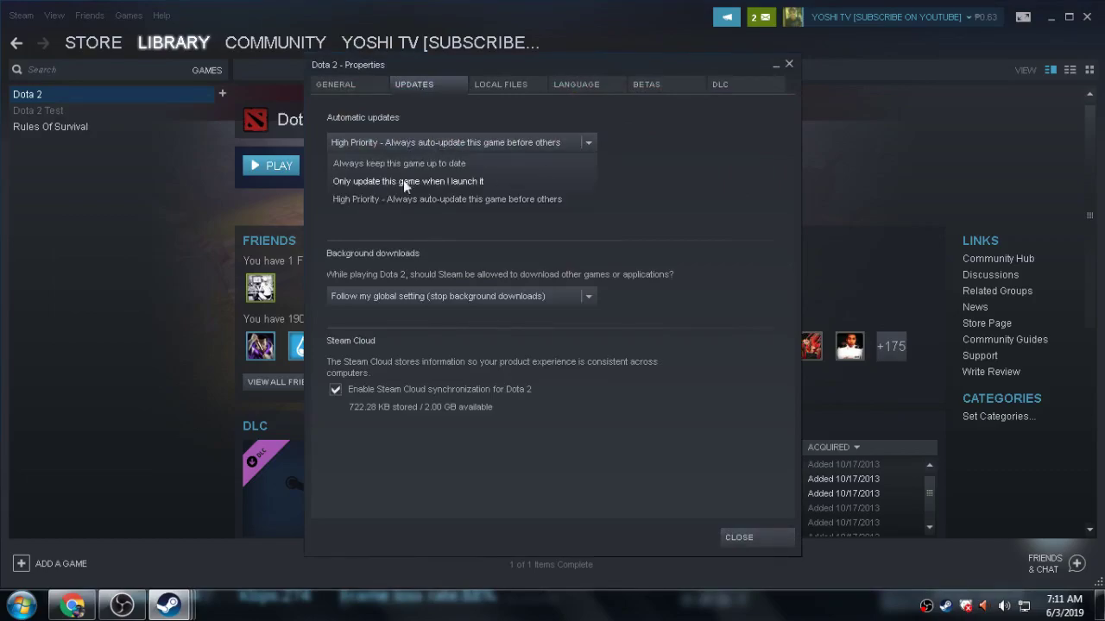
{"action": "left_click", "coordinate": [99, 249]}
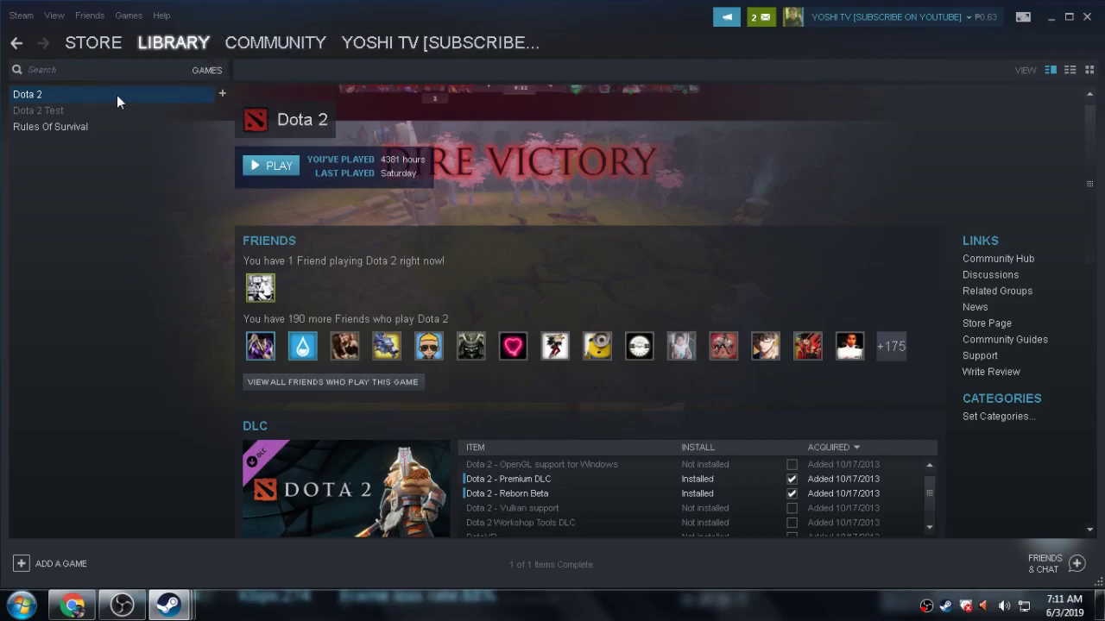
{"action": "left_click", "coordinate": [82, 128]}
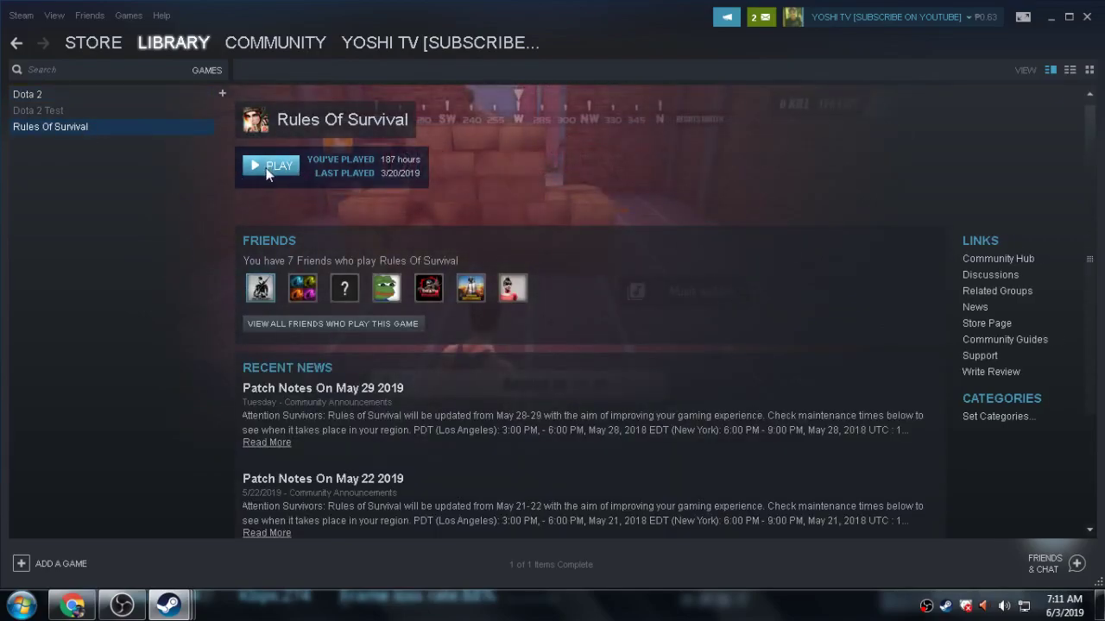
{"action": "right_click", "coordinate": [64, 127]}
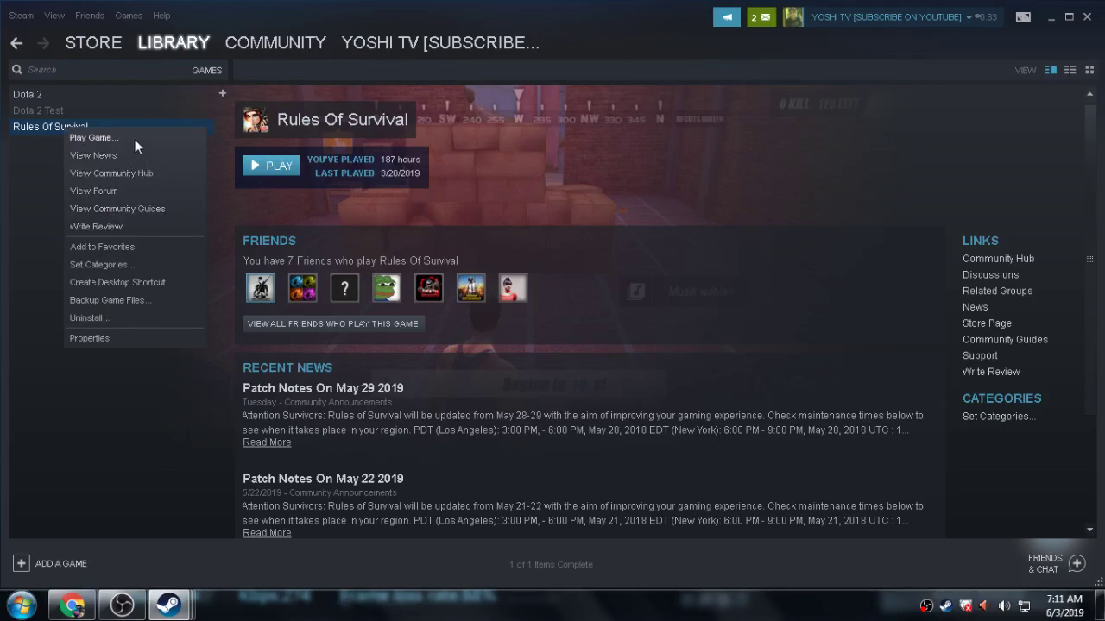
{"action": "left_click", "coordinate": [25, 173]}
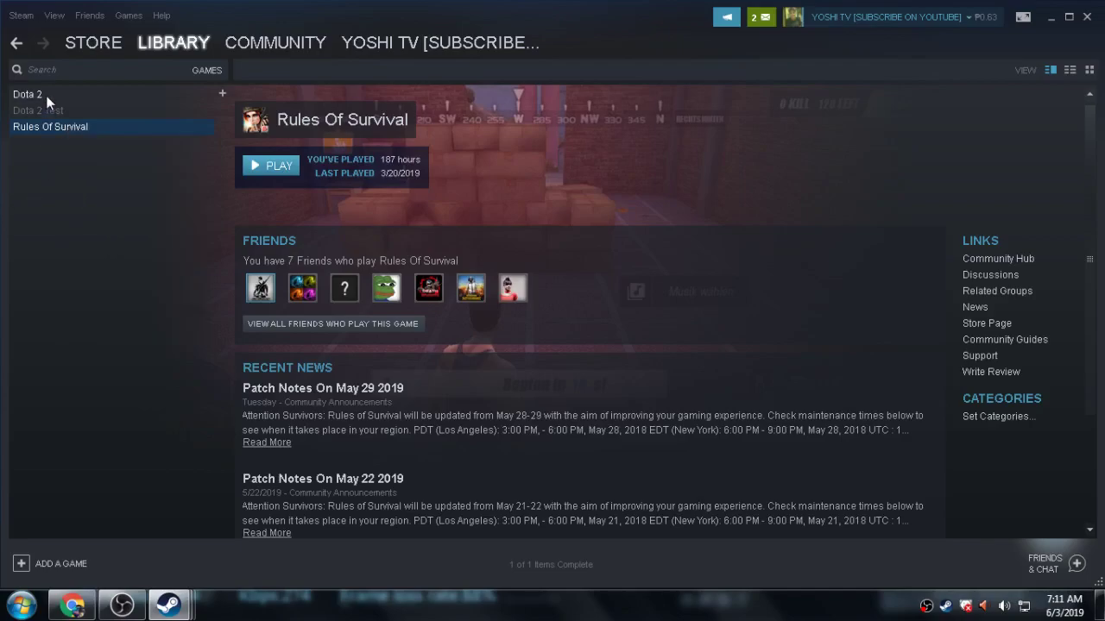
{"action": "right_click", "coordinate": [87, 95]}
{"action": "left_click", "coordinate": [47, 161]}
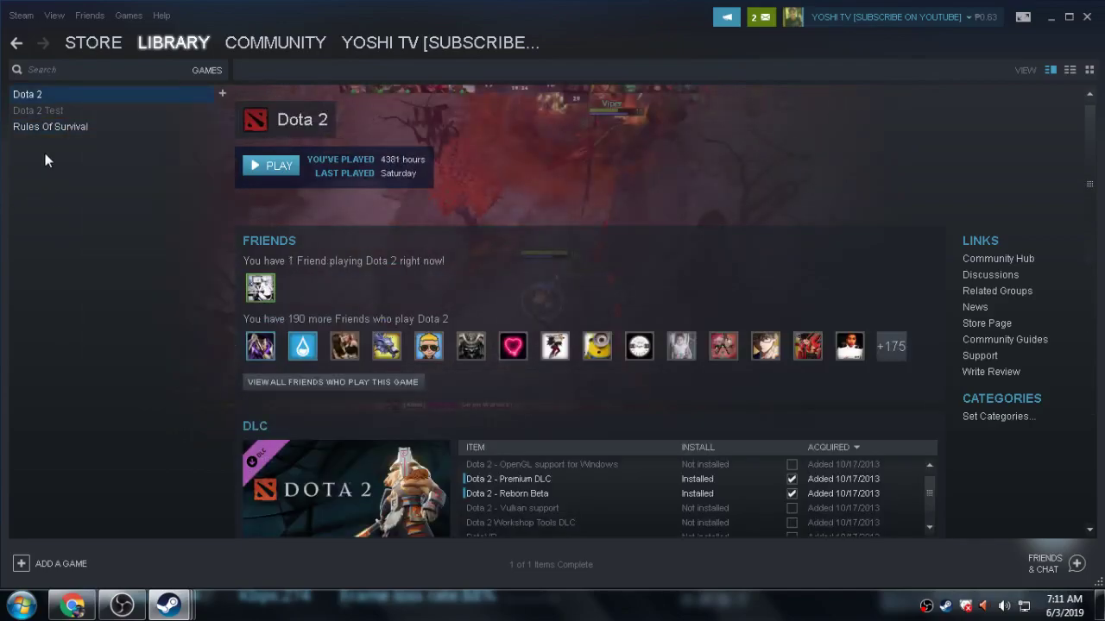
{"action": "right_click", "coordinate": [50, 126]}
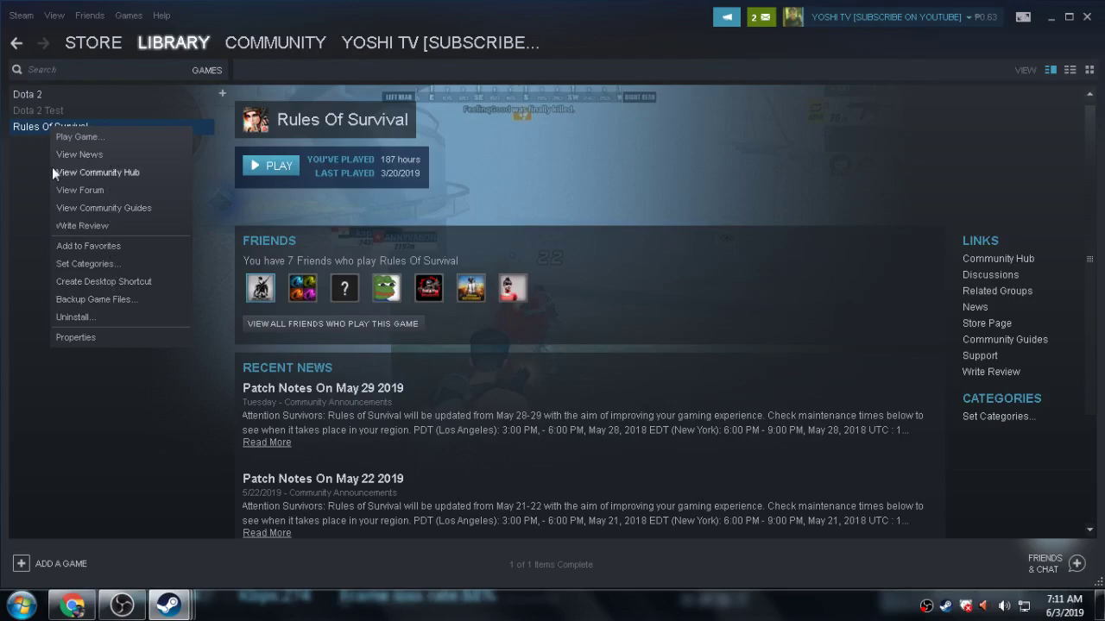
- Launch Rules Of Survival from the library, go through its End User License Agreement to the end and accept it
{"action": "left_click", "coordinate": [108, 139]}
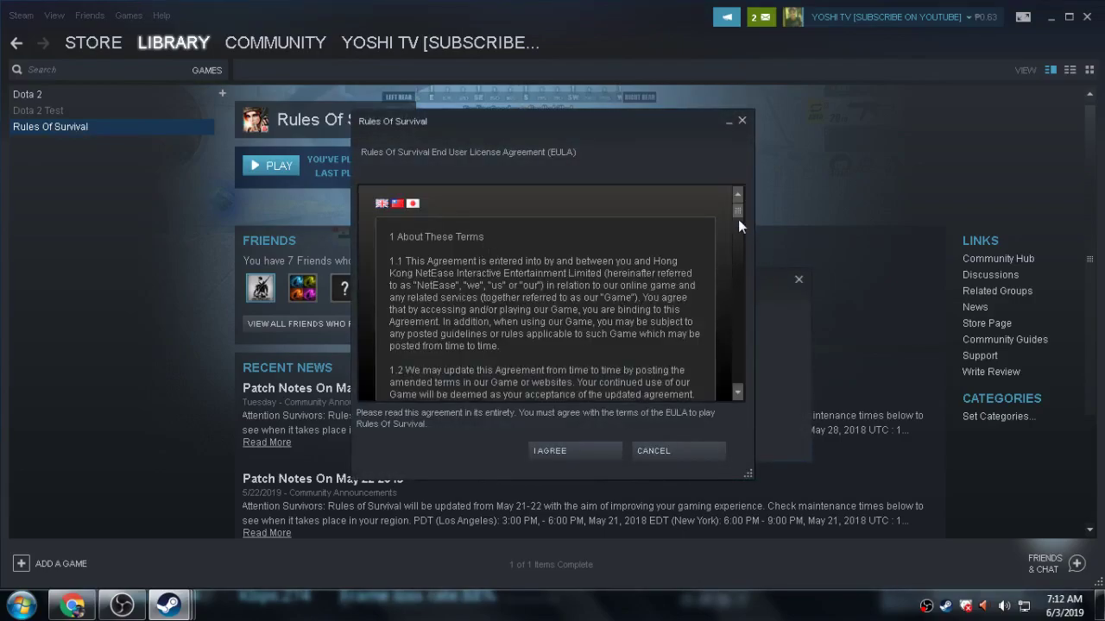
{"action": "left_click_drag", "start_coordinate": [738, 219], "coordinate": [744, 390]}
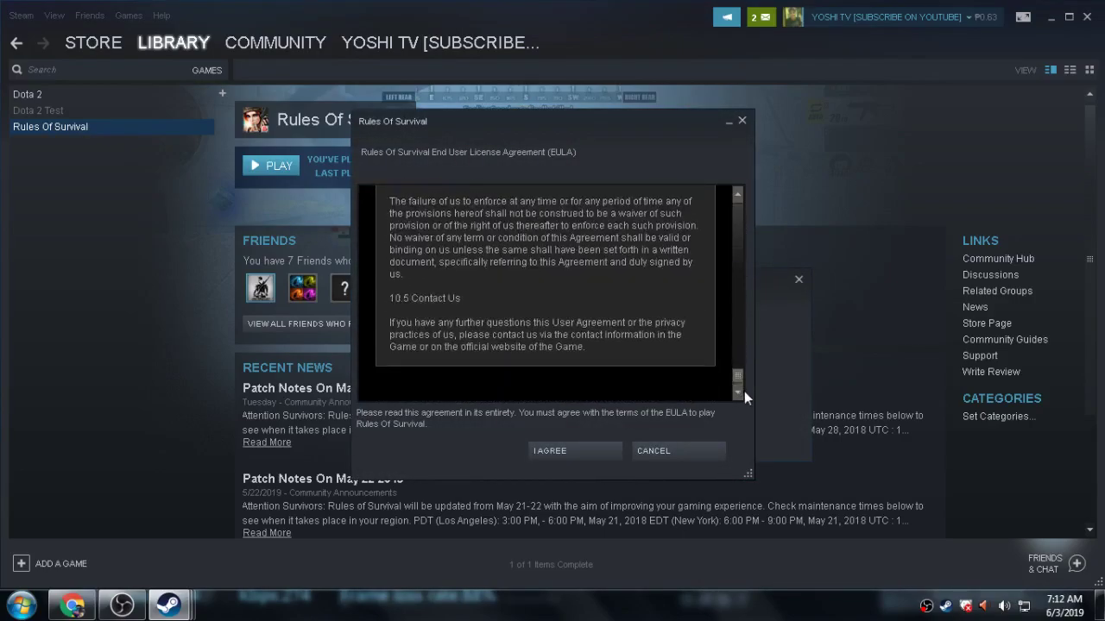
{"action": "left_click", "coordinate": [584, 450]}
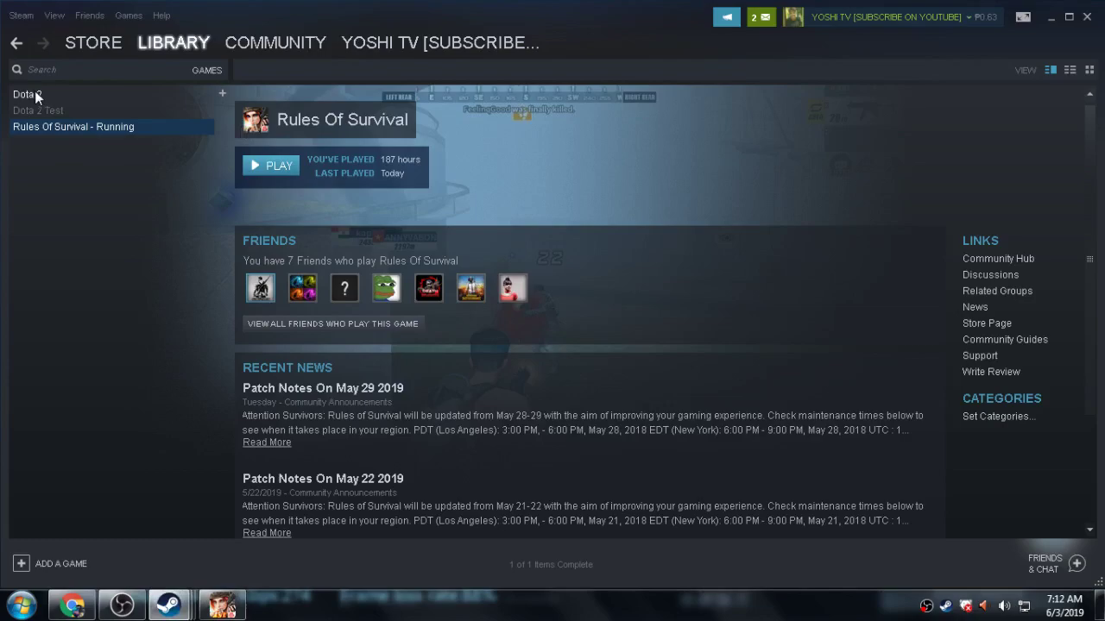
- Select Dota 2 in the games library and look through the options available for it
{"action": "left_click", "coordinate": [34, 93]}
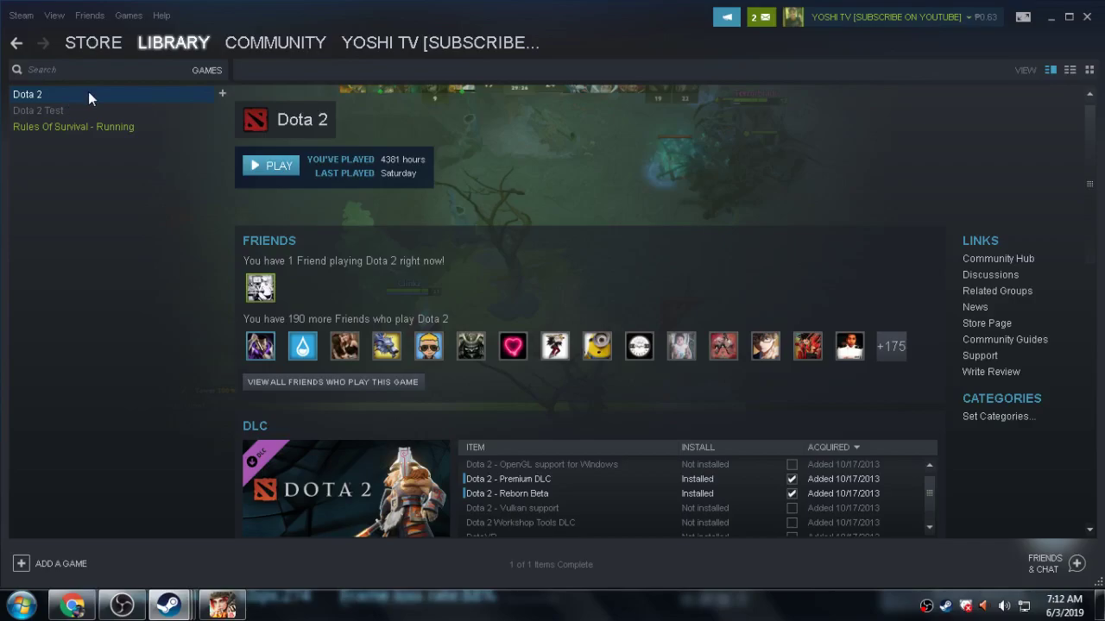
{"action": "right_click", "coordinate": [89, 94]}
{"action": "left_click", "coordinate": [53, 205]}
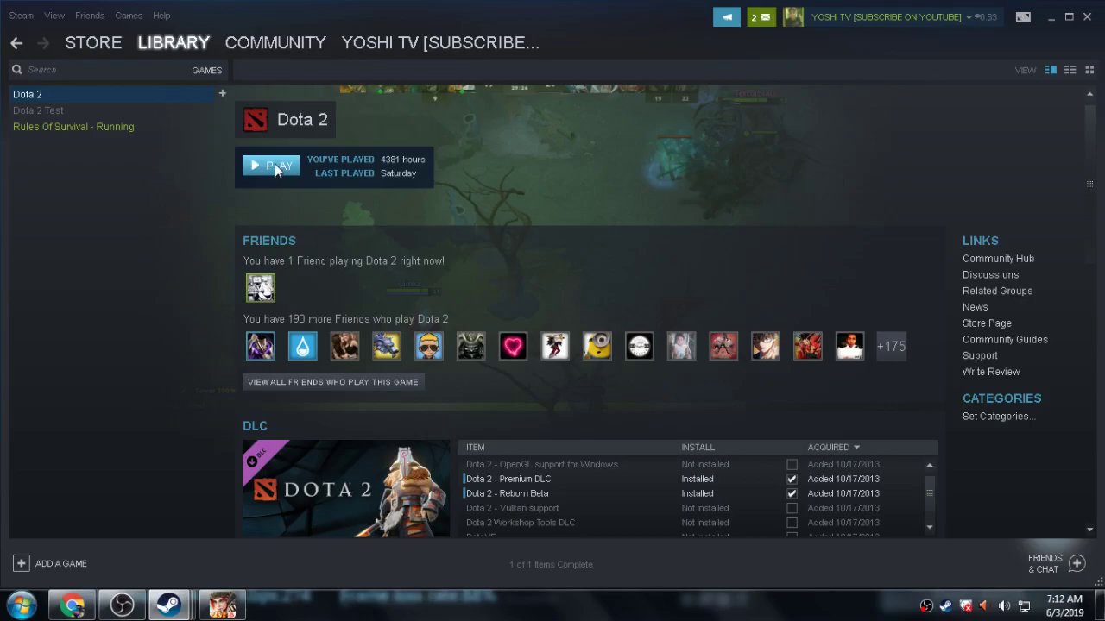
{"action": "mouse_move", "coordinate": [170, 49]}
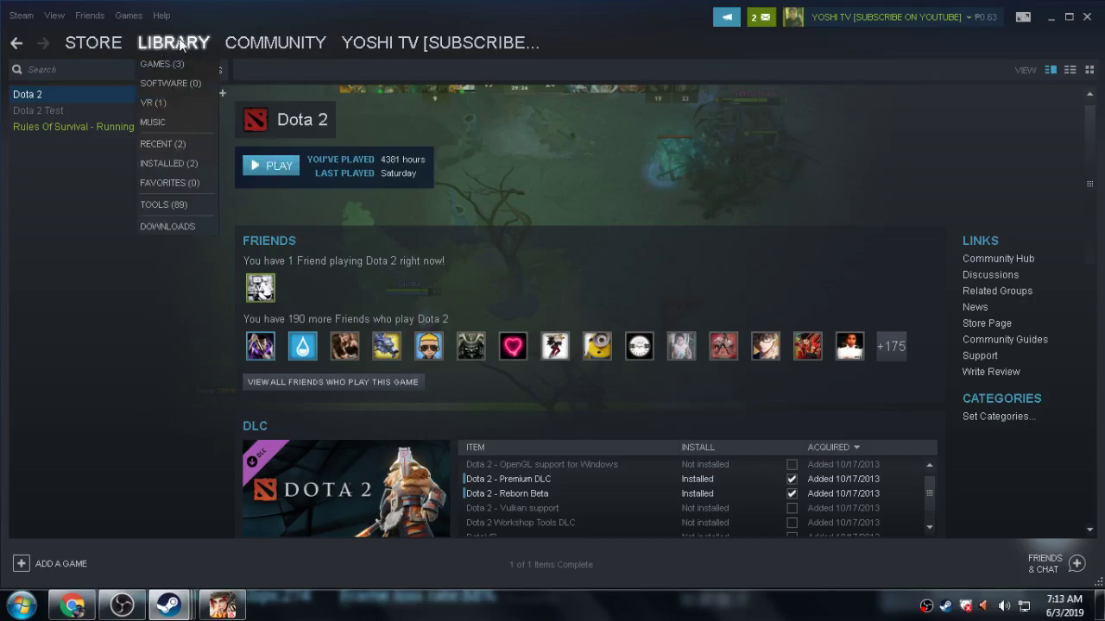
- Switch to the Rules of Survival window to check its loading progress, and return to the Steam library
{"action": "left_click", "coordinate": [222, 604]}
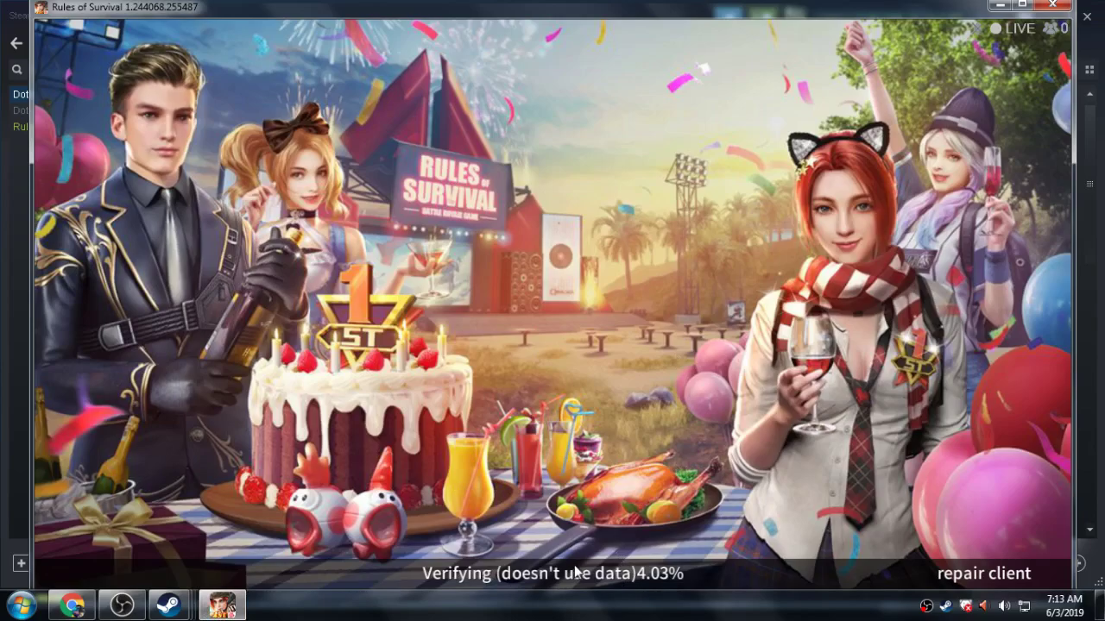
{"action": "mouse_move", "coordinate": [209, 607]}
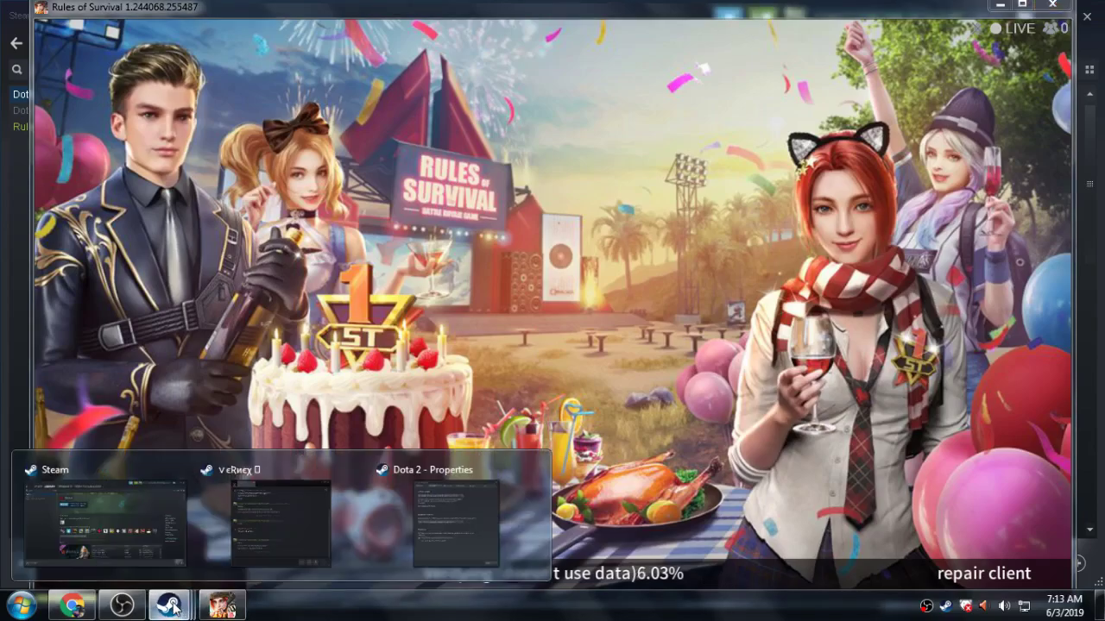
{"action": "left_click", "coordinate": [124, 512]}
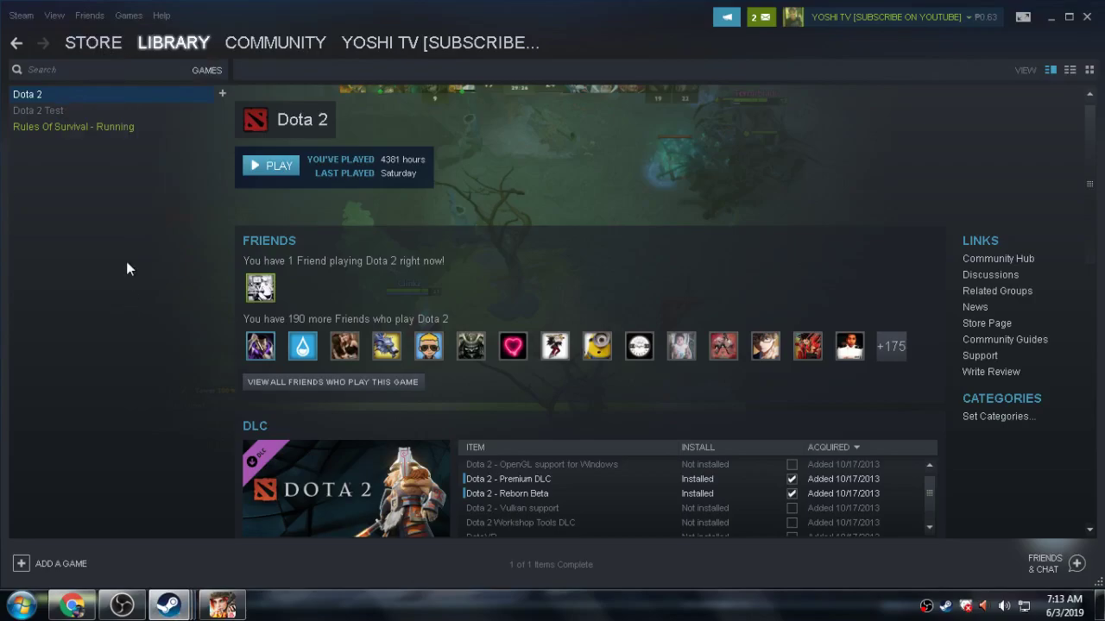
- Open Dota 2's properties through its downloadable content, view the update settings and close the properties
{"action": "right_click", "coordinate": [76, 95]}
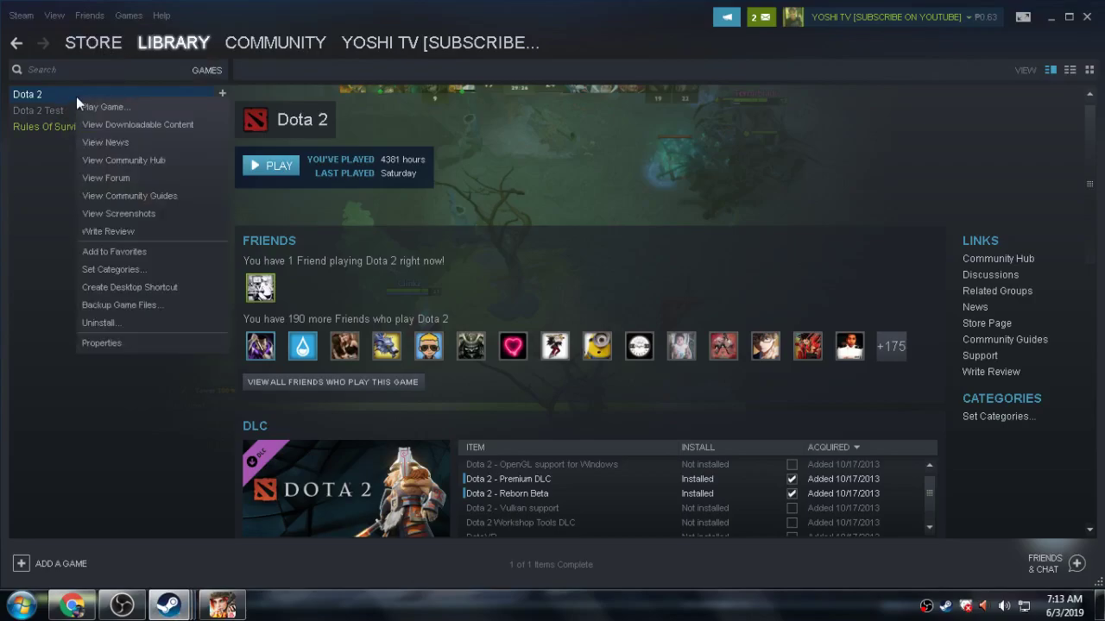
{"action": "left_click", "coordinate": [124, 124]}
{"action": "left_click", "coordinate": [431, 86]}
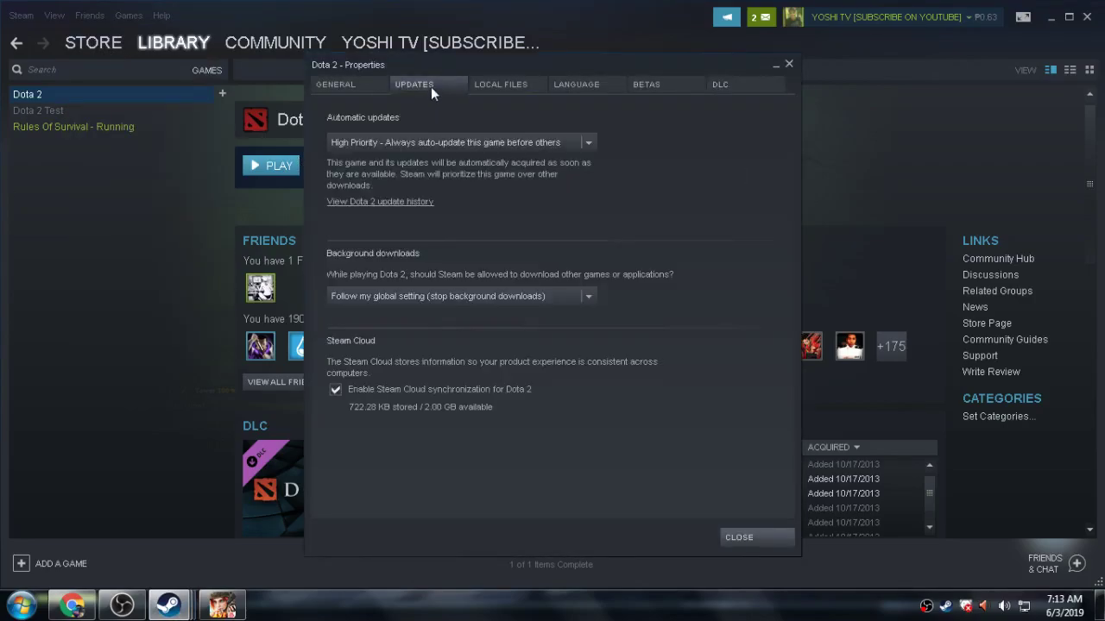
{"action": "left_click", "coordinate": [788, 64]}
- Reopen Dota 2's properties and review the general, update, local files, language, betas and DLC settings
{"action": "right_click", "coordinate": [32, 96]}
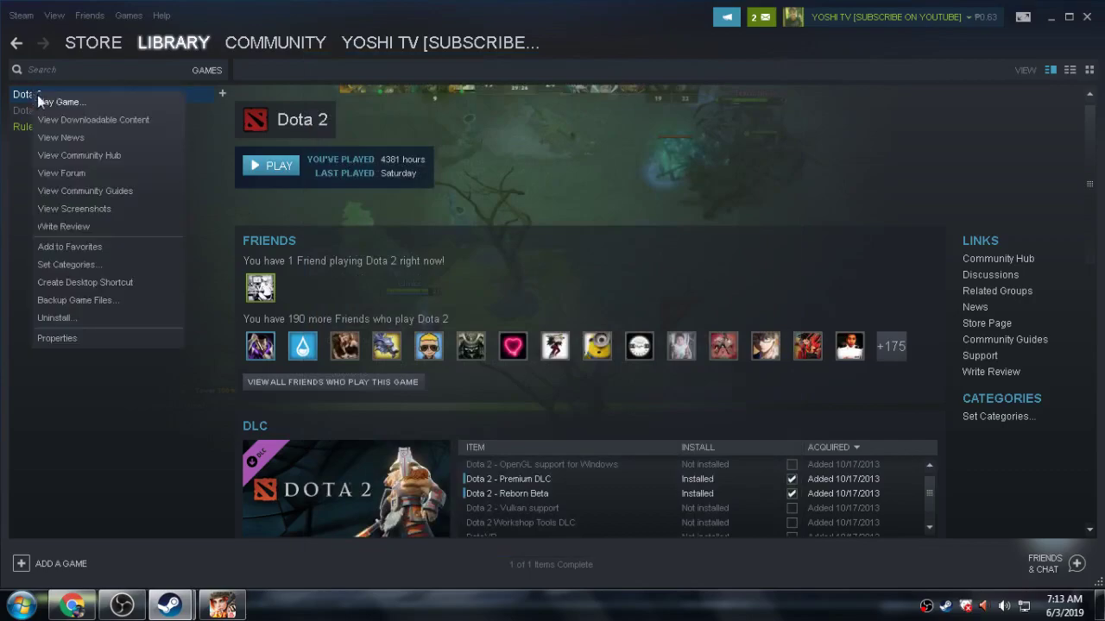
{"action": "left_click", "coordinate": [66, 117]}
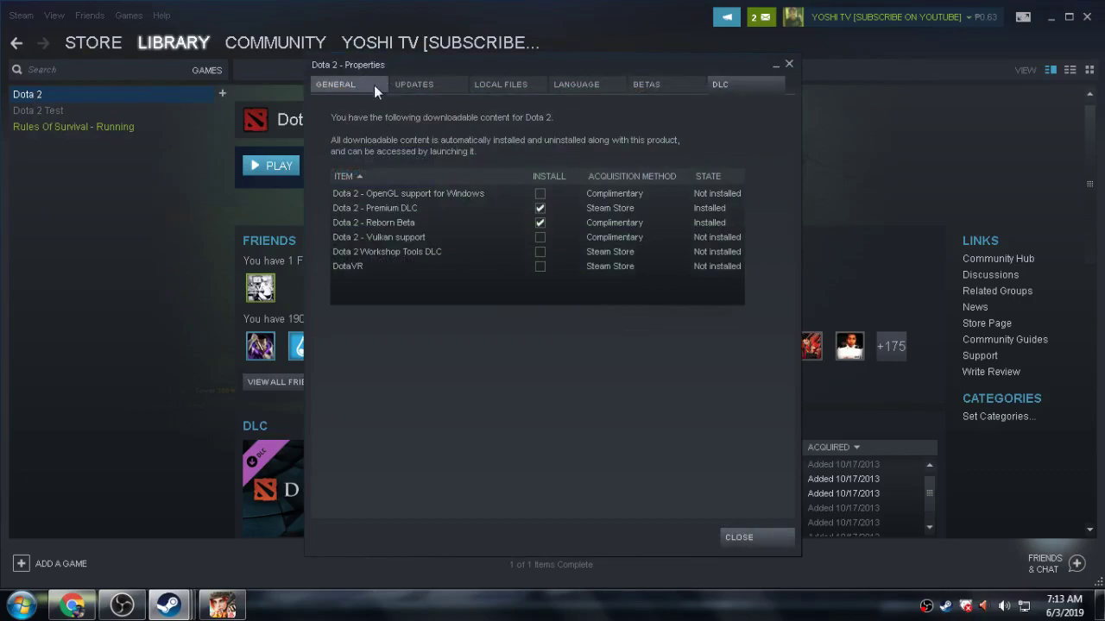
{"action": "left_click", "coordinate": [433, 89]}
{"action": "left_click", "coordinate": [360, 89]}
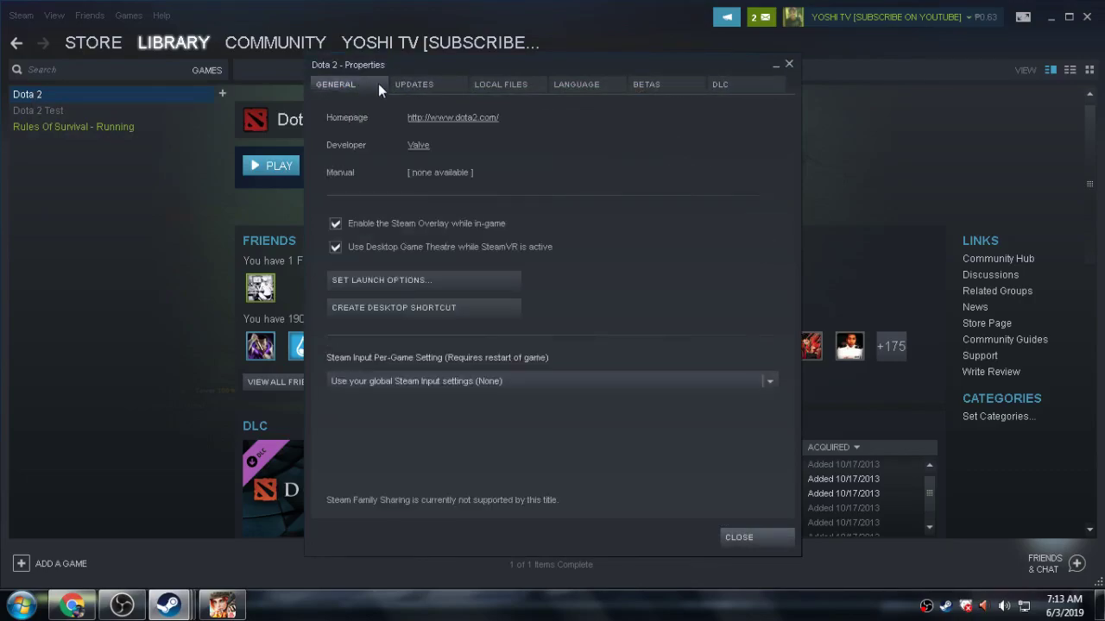
{"action": "left_click", "coordinate": [422, 87]}
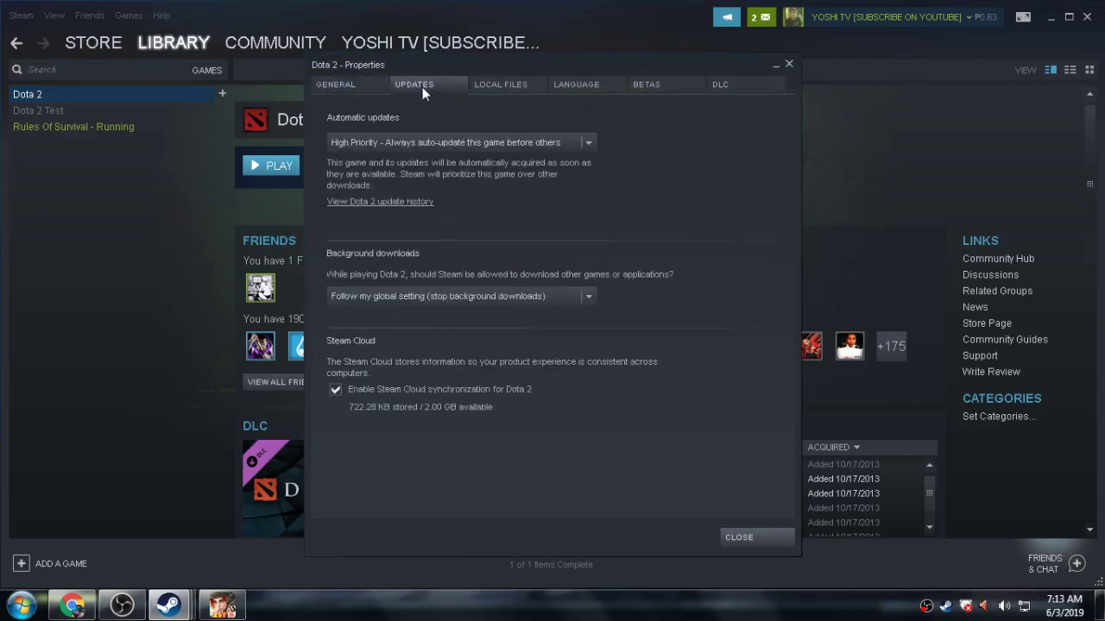
{"action": "left_click", "coordinate": [499, 84]}
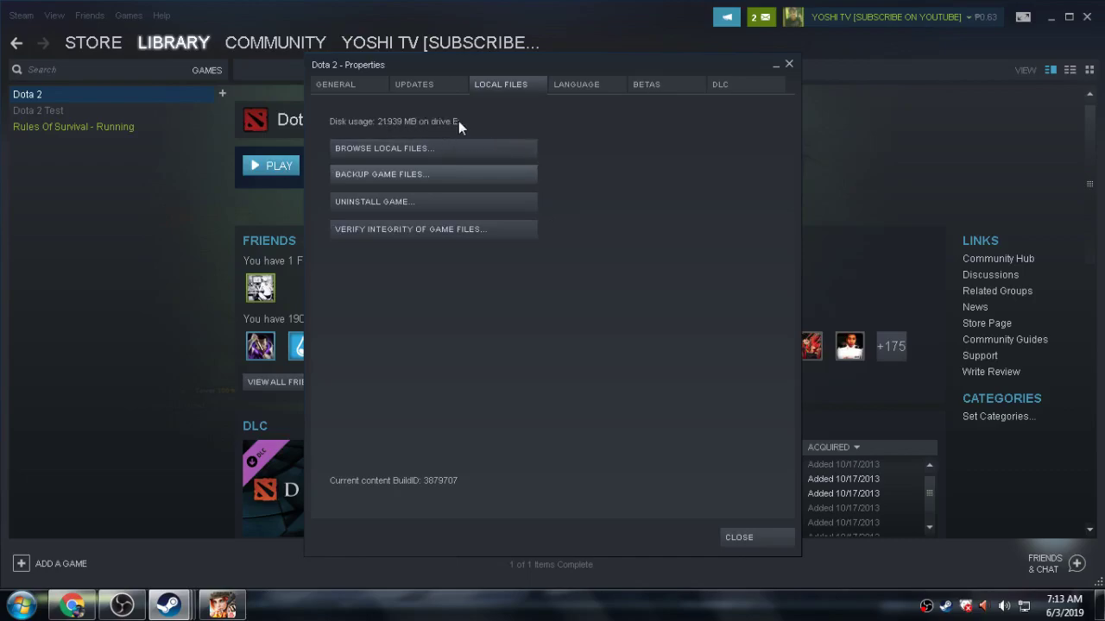
{"action": "left_click", "coordinate": [580, 86]}
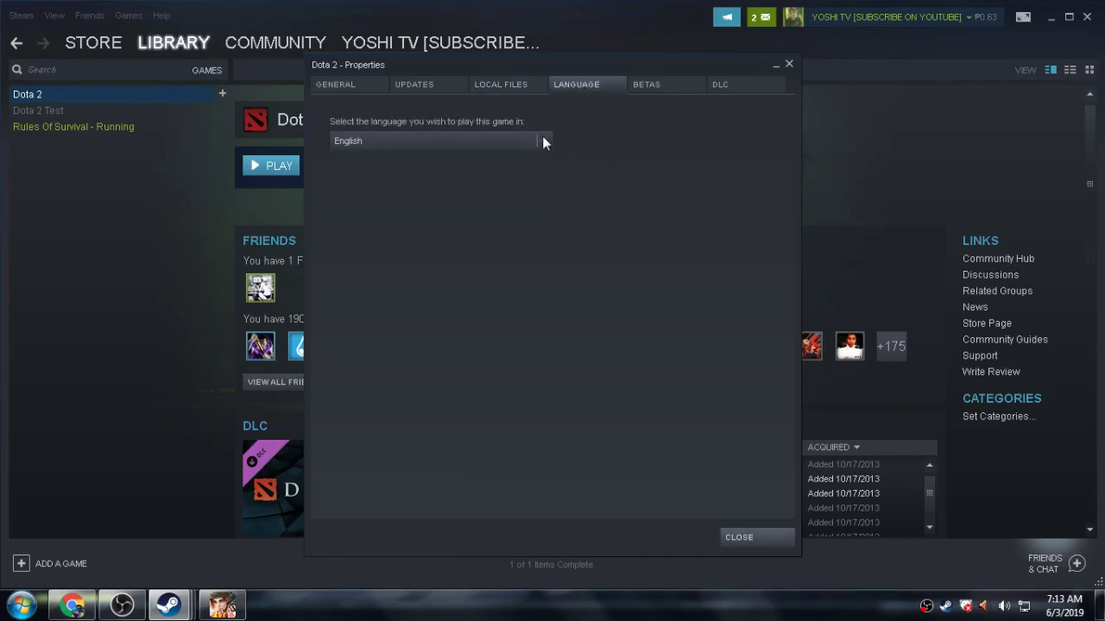
{"action": "left_click", "coordinate": [654, 88]}
{"action": "left_click", "coordinate": [751, 91]}
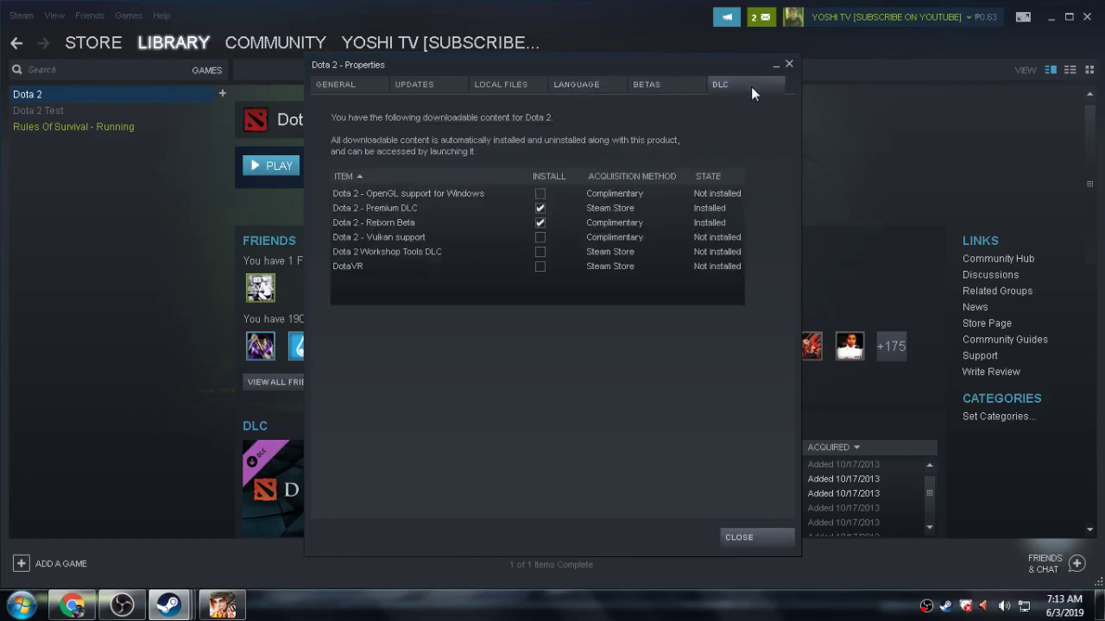
- Set Dota 2's automatic updates to "High Priority - Always auto-update this game before others" and close the properties
{"action": "left_click", "coordinate": [411, 86]}
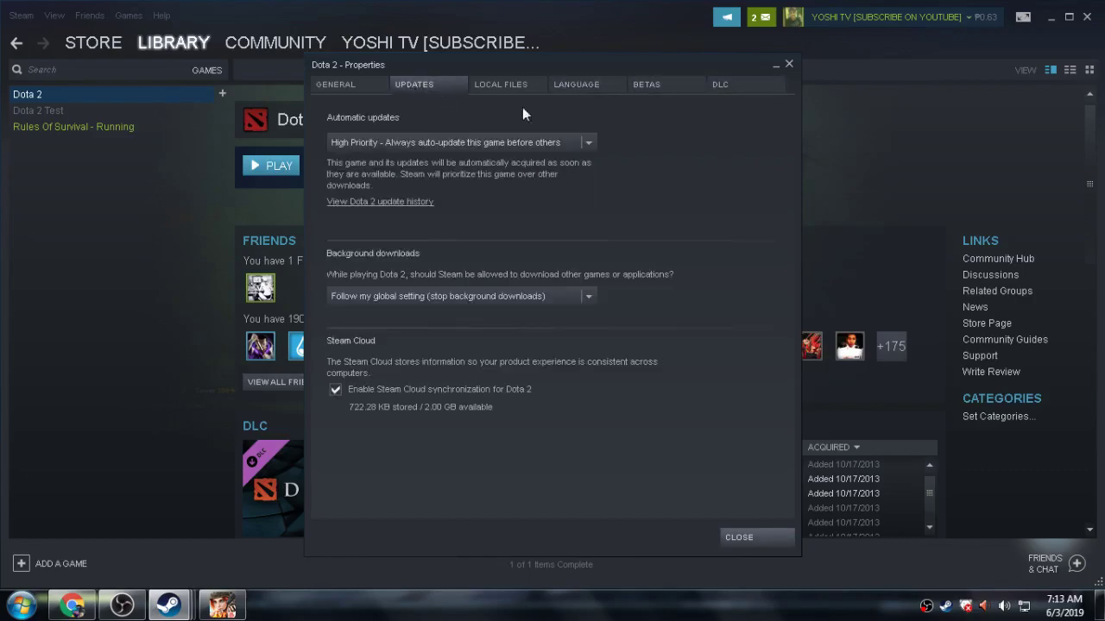
{"action": "left_click", "coordinate": [590, 143]}
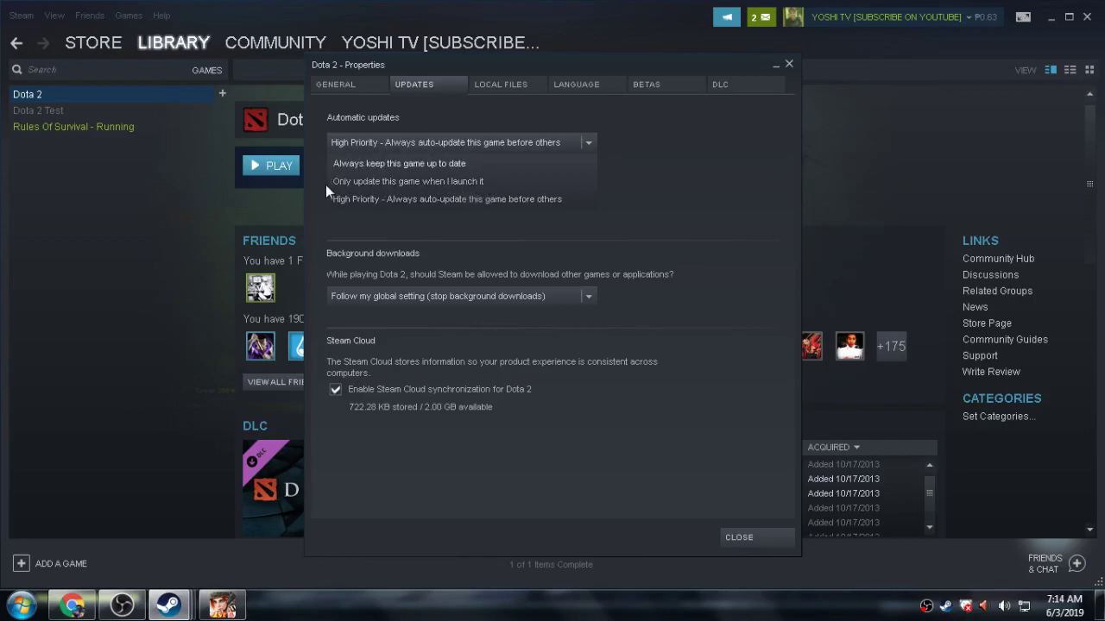
{"action": "left_click", "coordinate": [475, 202]}
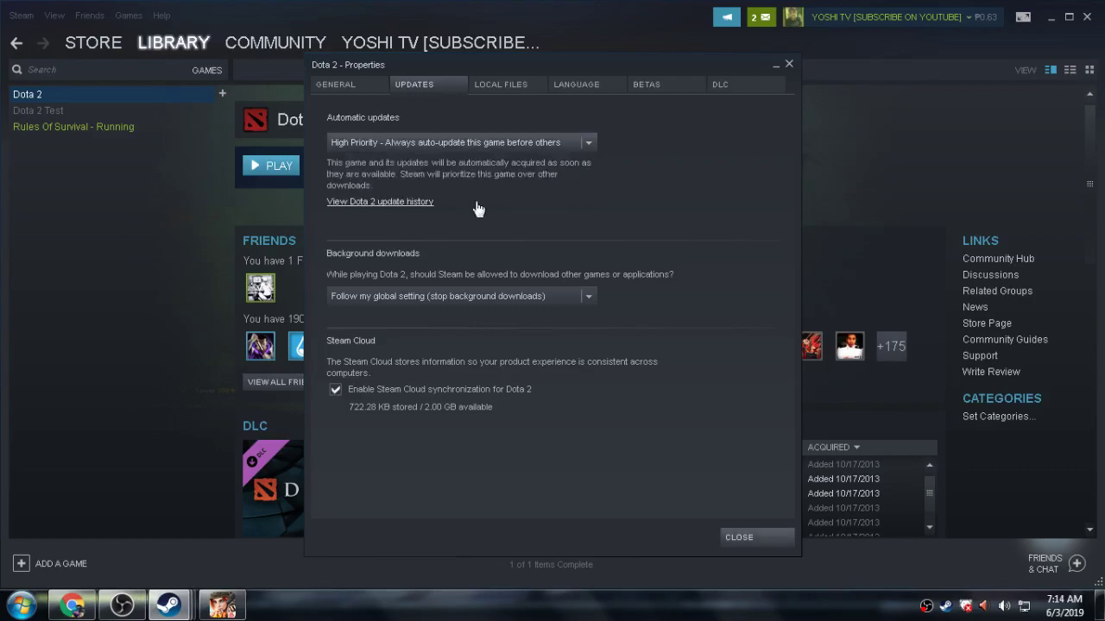
{"action": "left_click", "coordinate": [790, 64]}
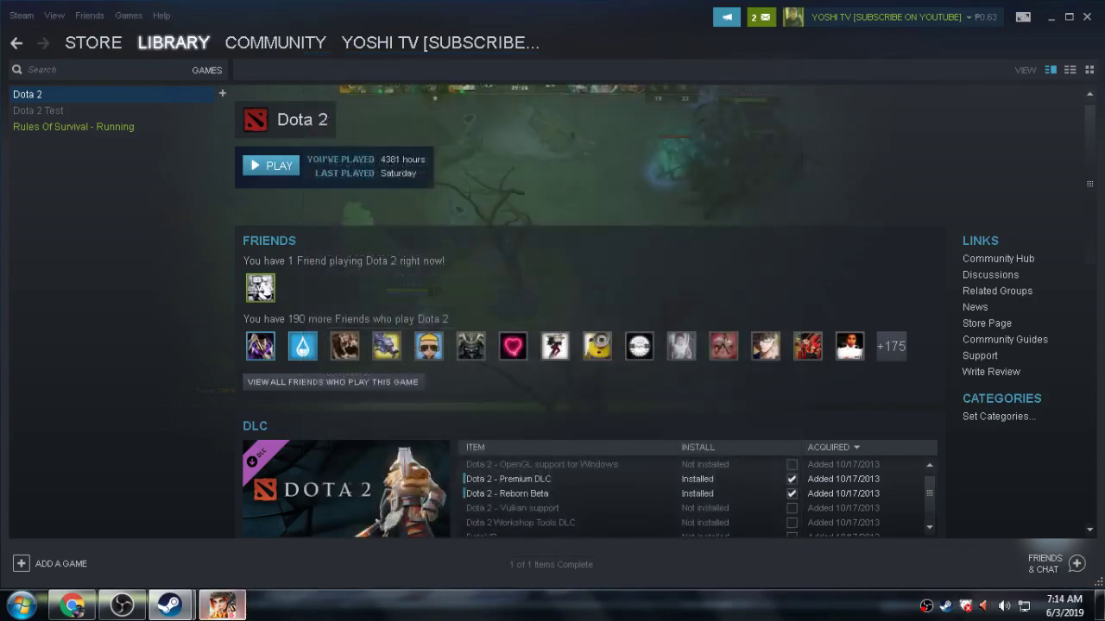
{"action": "left_click", "coordinate": [122, 604]}
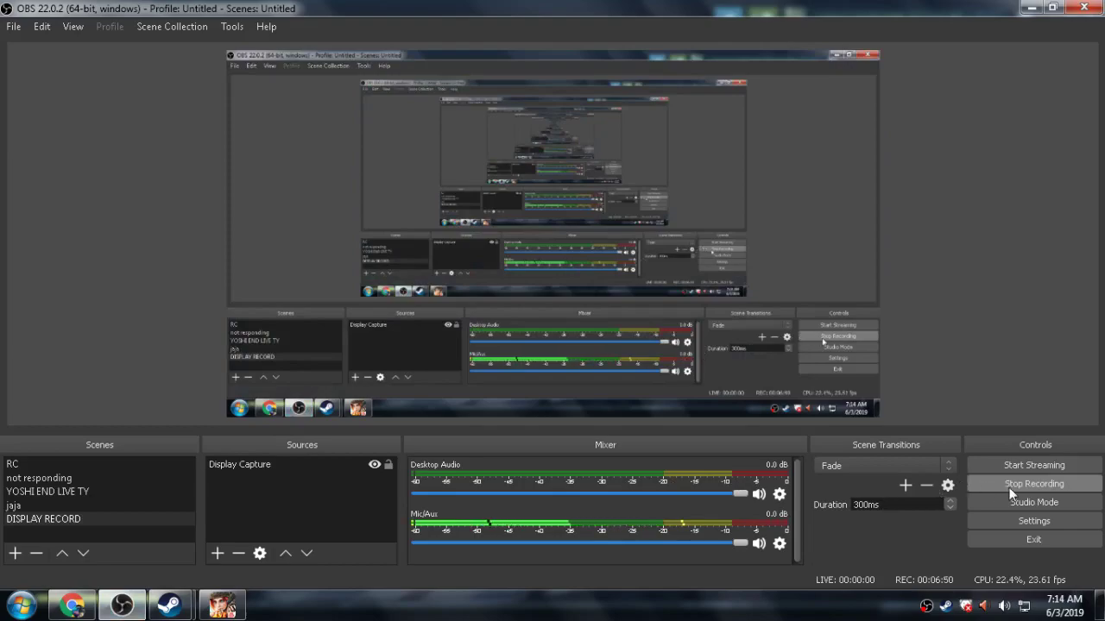